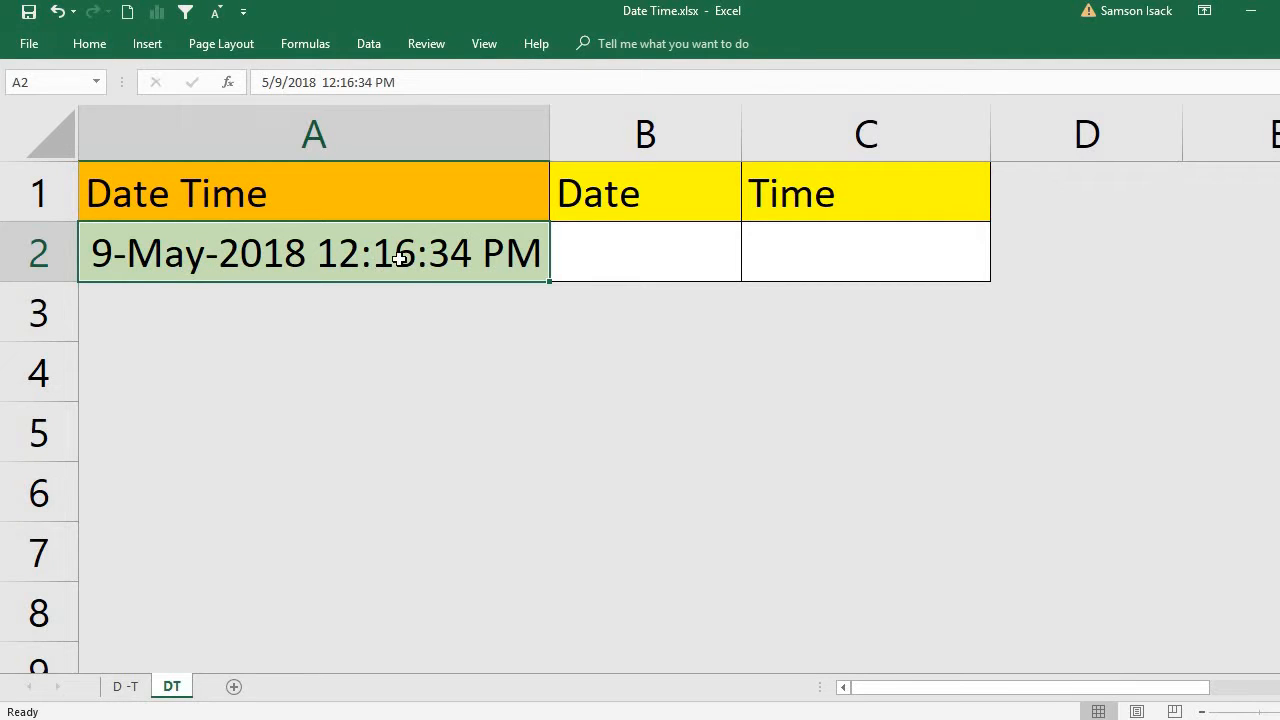
Check the custom number format applied to the date-time value in cell A2.
{"action": "right_click", "coordinate": [399, 259]}
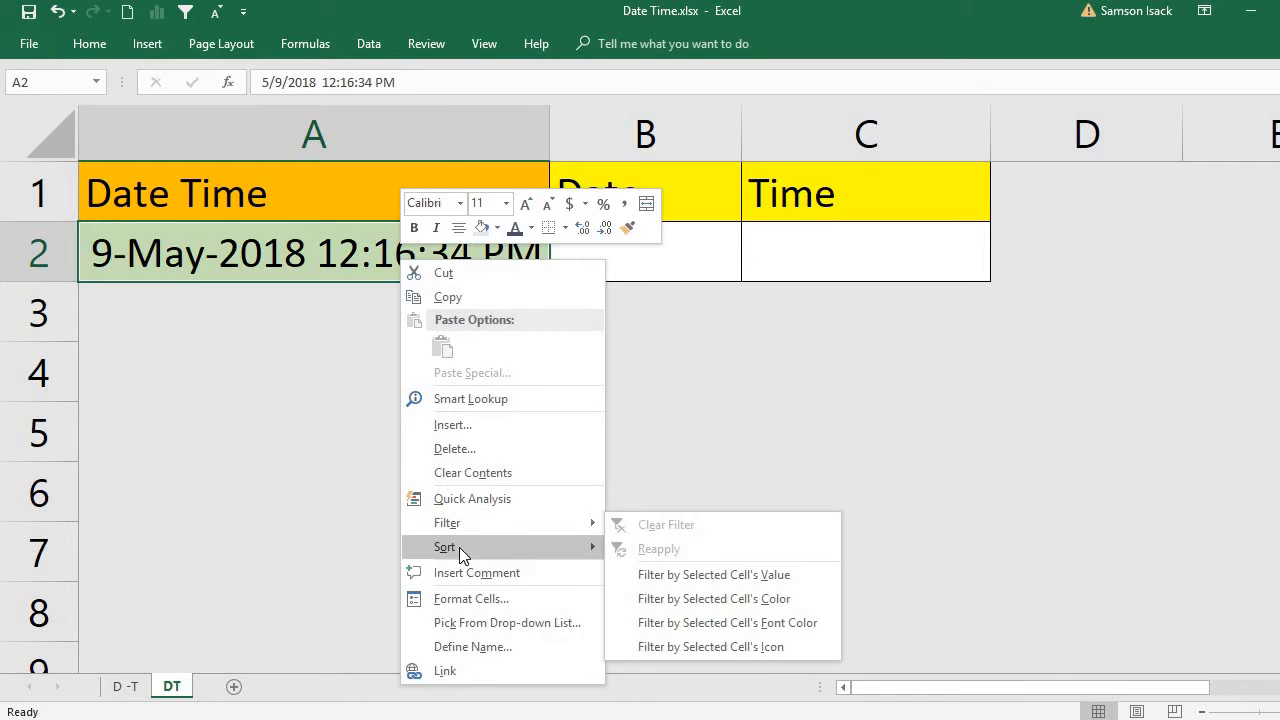
{"action": "left_click", "coordinate": [489, 600]}
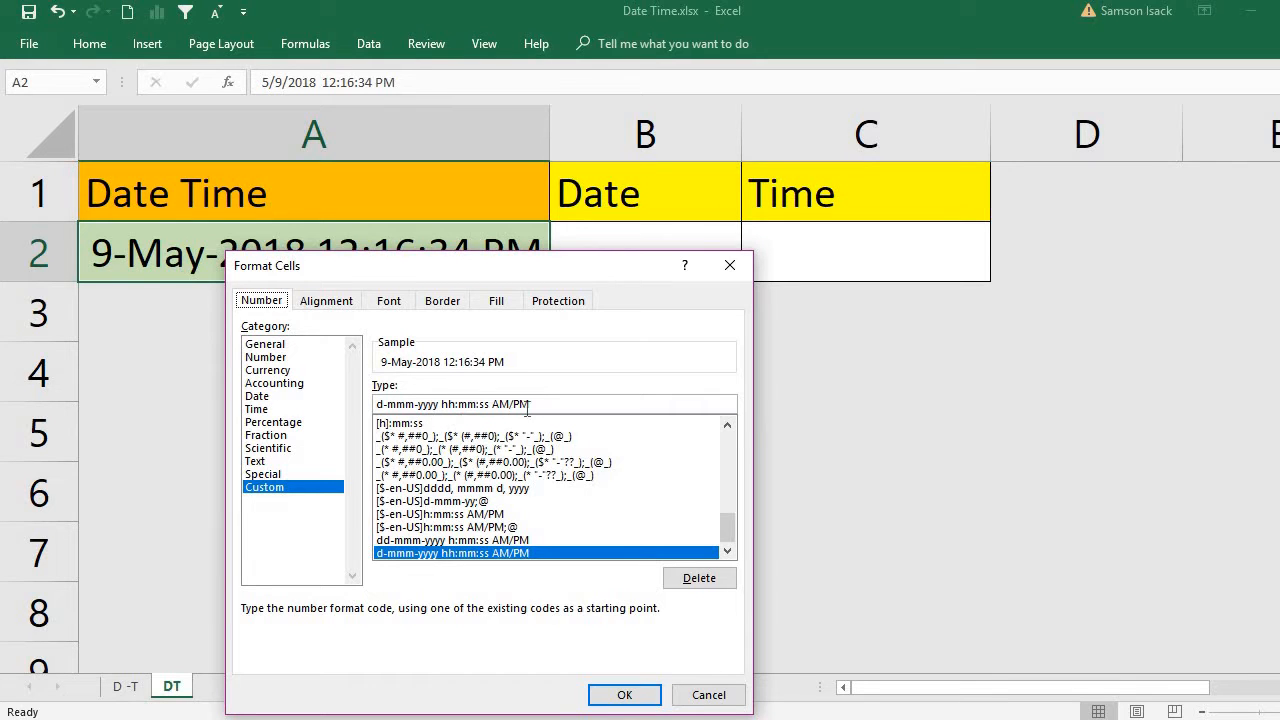
{"action": "left_click", "coordinate": [616, 695]}
Apply the custom number format dd-mmm-yyyy to the empty Date cell B2.
{"action": "left_click", "coordinate": [646, 257]}
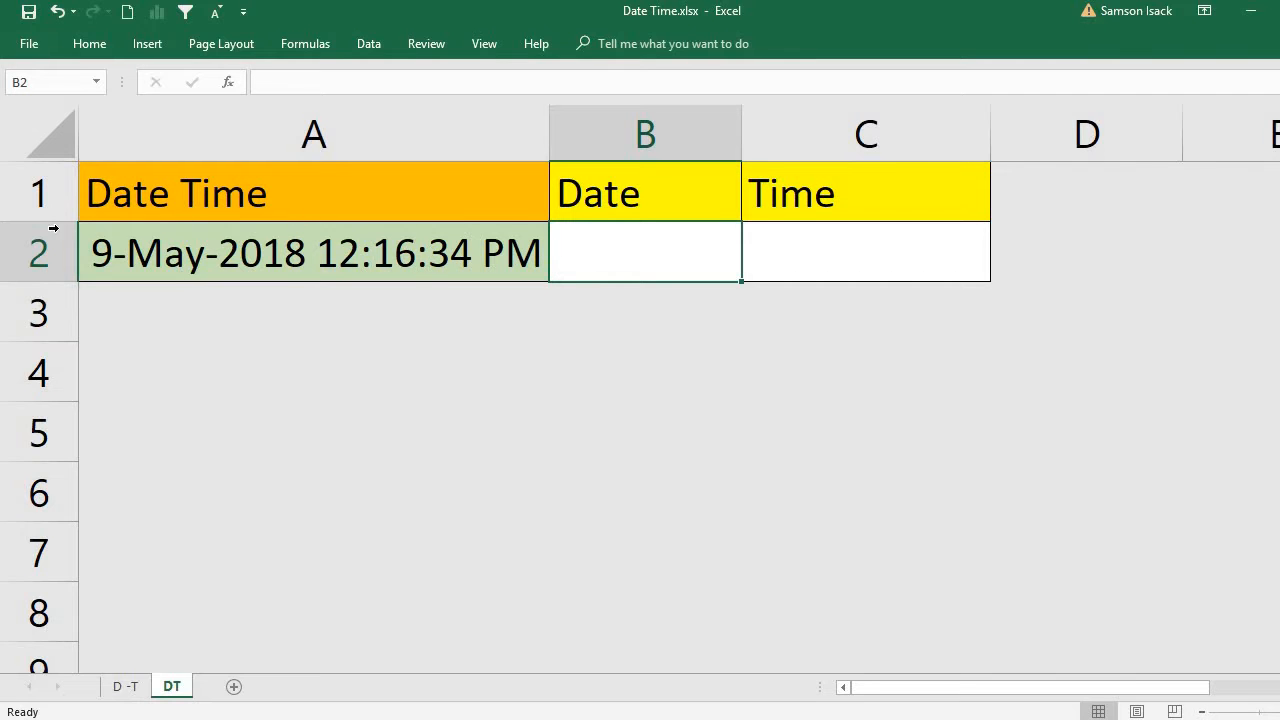
{"action": "right_click", "coordinate": [660, 256]}
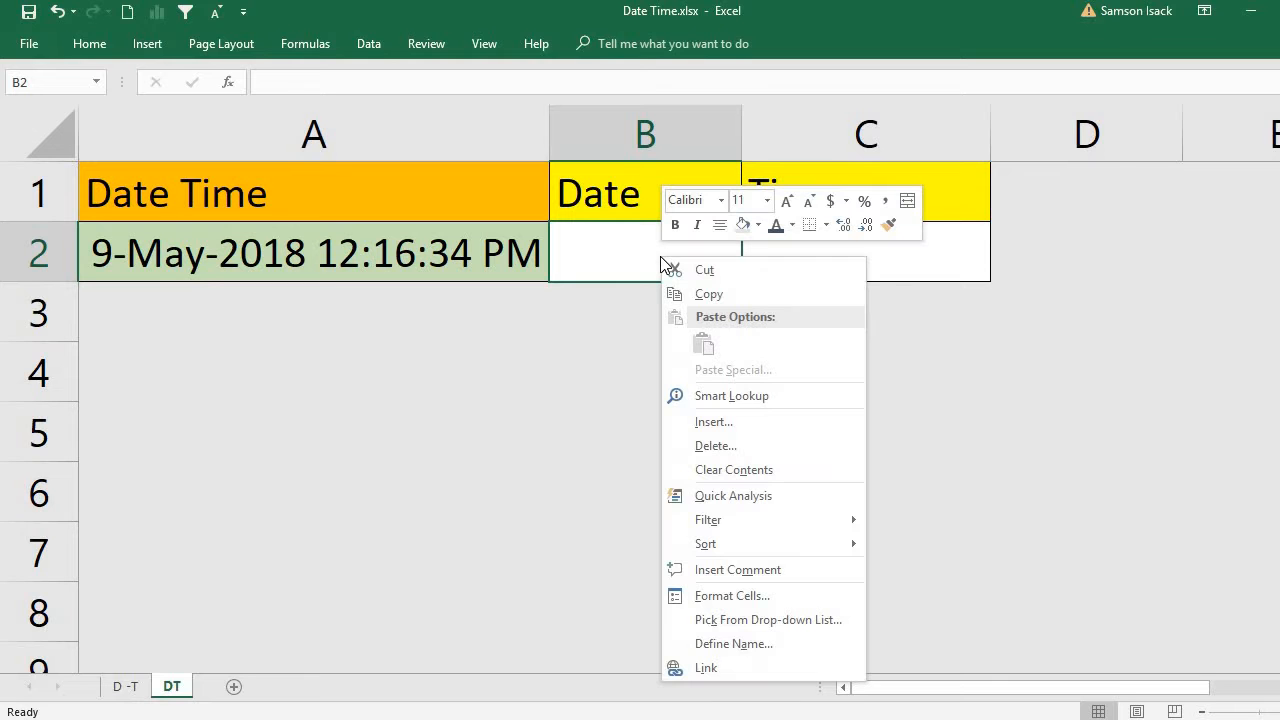
{"action": "left_click", "coordinate": [758, 598]}
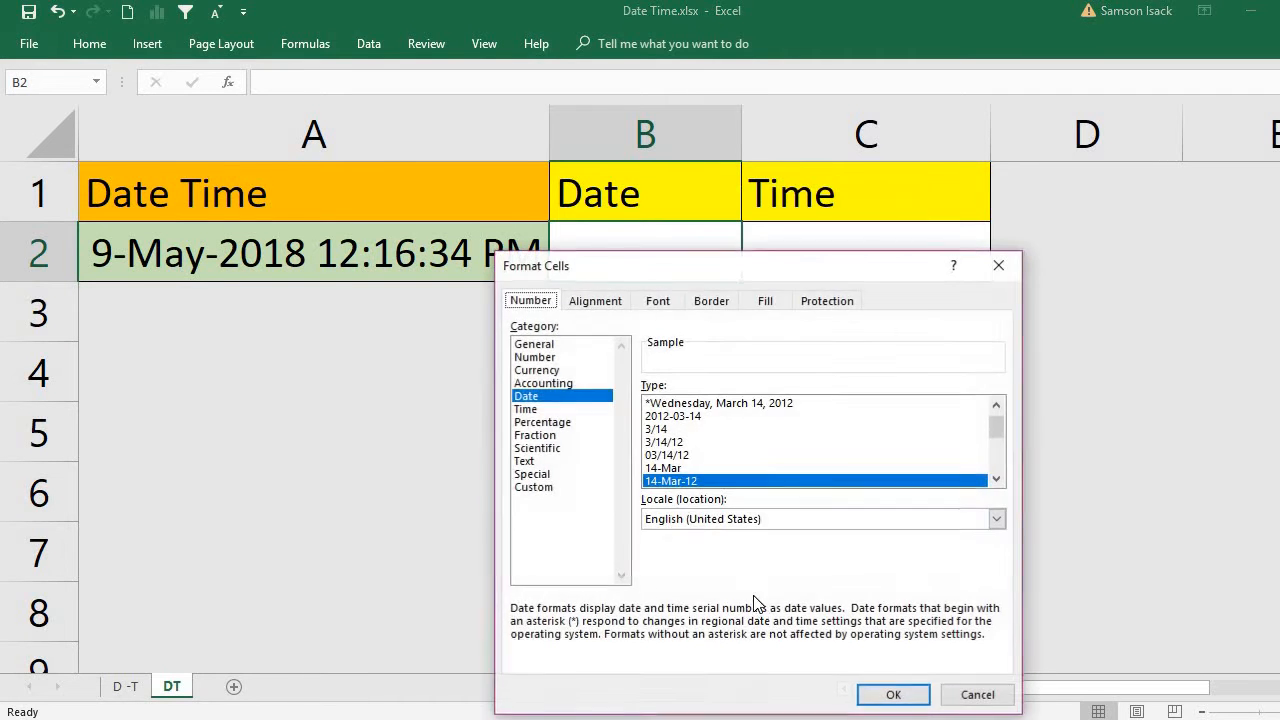
{"action": "left_click", "coordinate": [698, 481]}
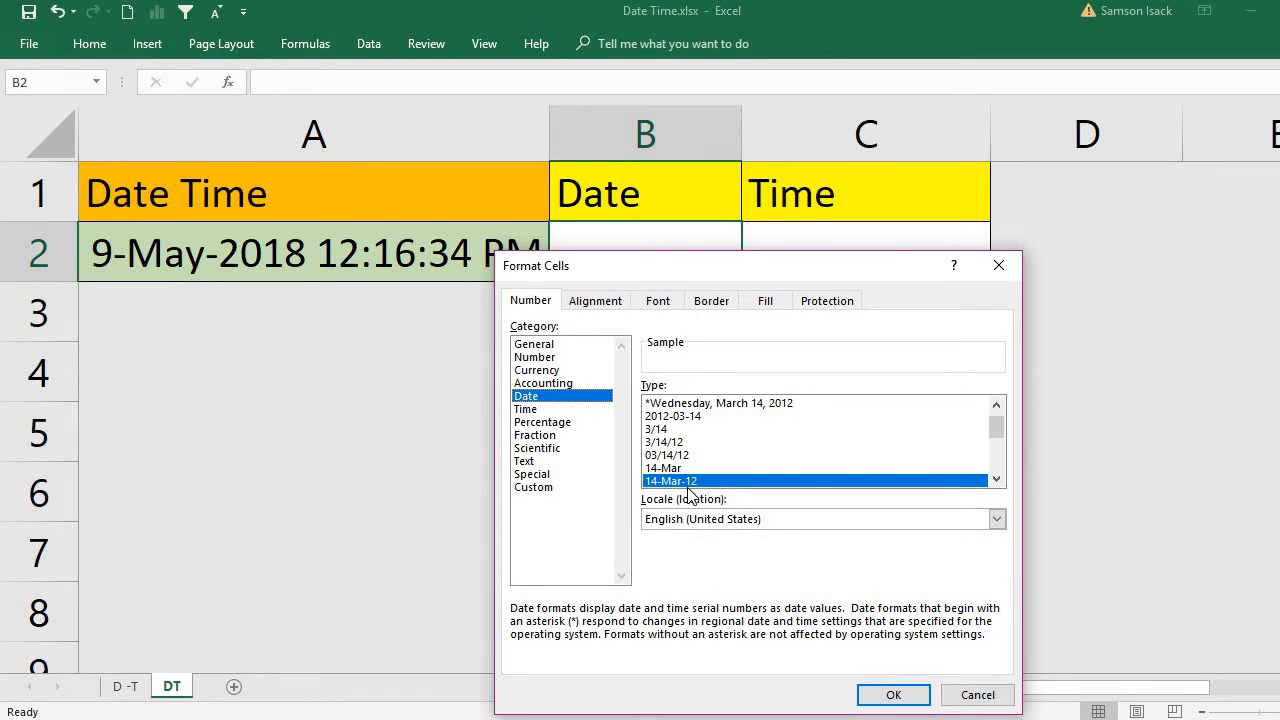
{"action": "left_click", "coordinate": [554, 490]}
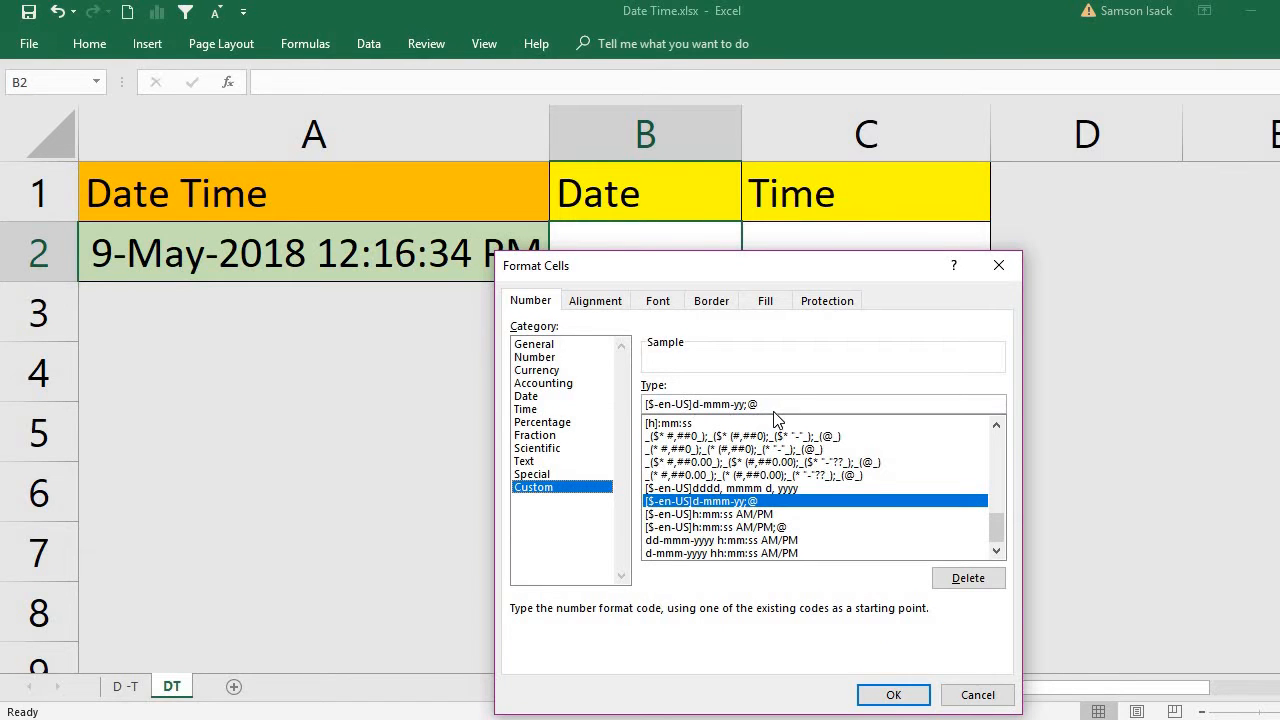
{"action": "left_click_drag", "start_coordinate": [773, 405], "coordinate": [505, 408]}
{"action": "type", "text": "dd-mmm-yyyy"}
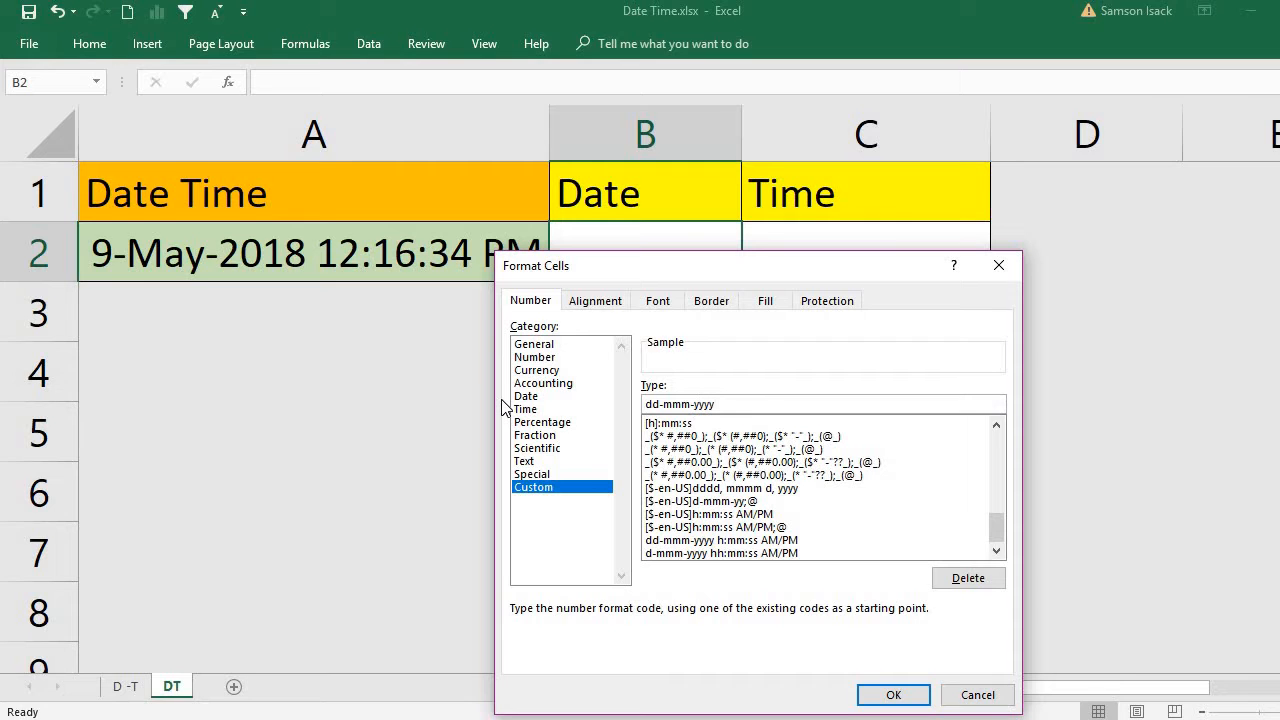
{"action": "left_click", "coordinate": [893, 695]}
Apply the custom number format hh:mm:ss AM/PM to the empty Time cell C2.
{"action": "left_click", "coordinate": [789, 249]}
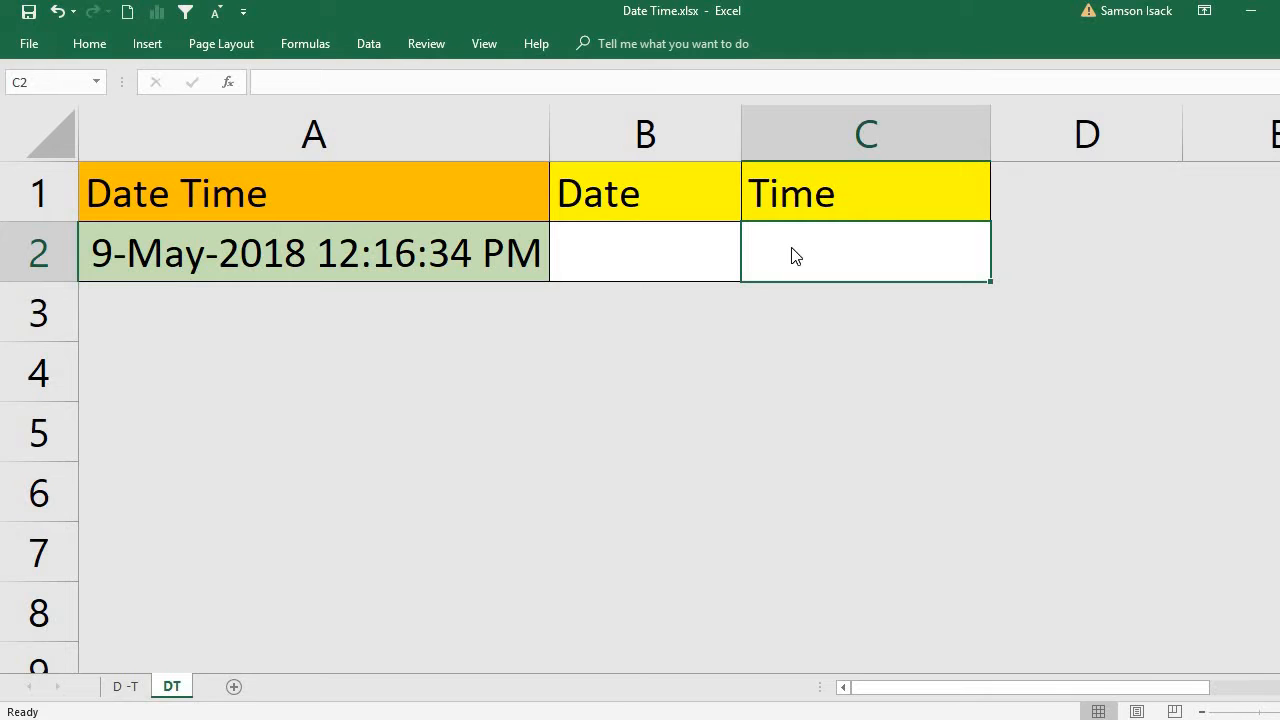
{"action": "right_click", "coordinate": [793, 249]}
{"action": "left_click", "coordinate": [840, 587]}
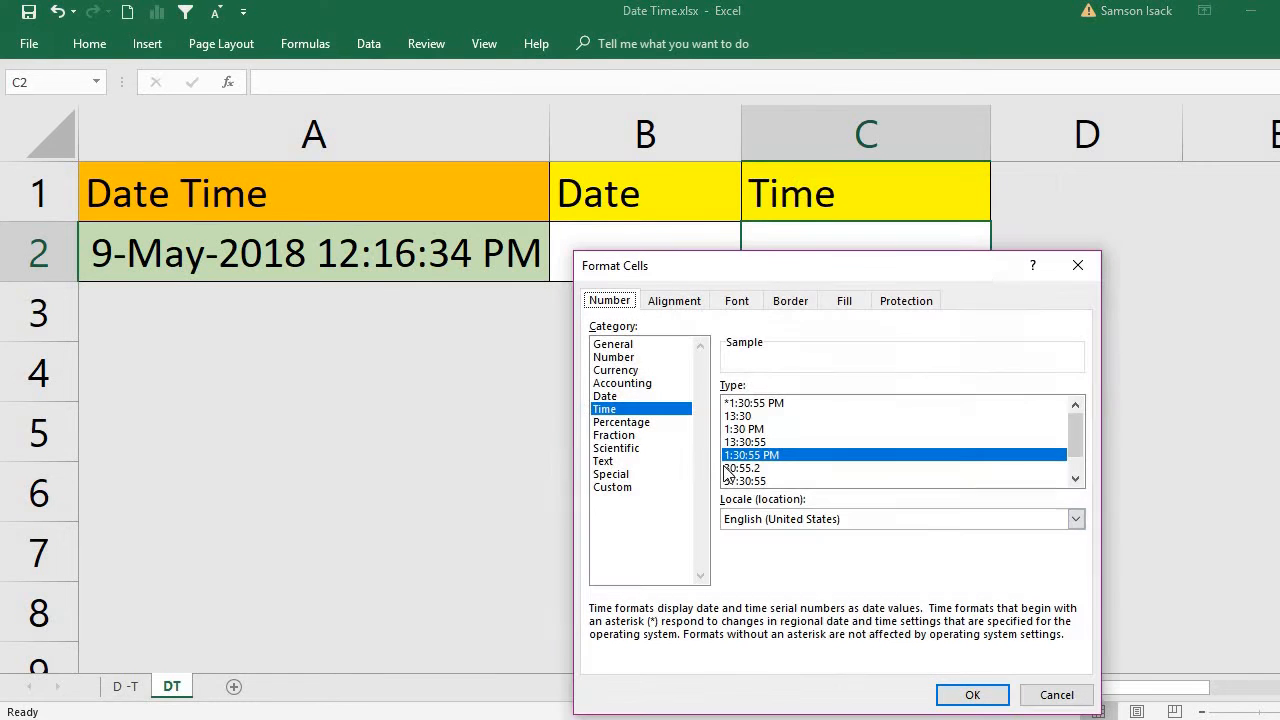
{"action": "left_click", "coordinate": [634, 489]}
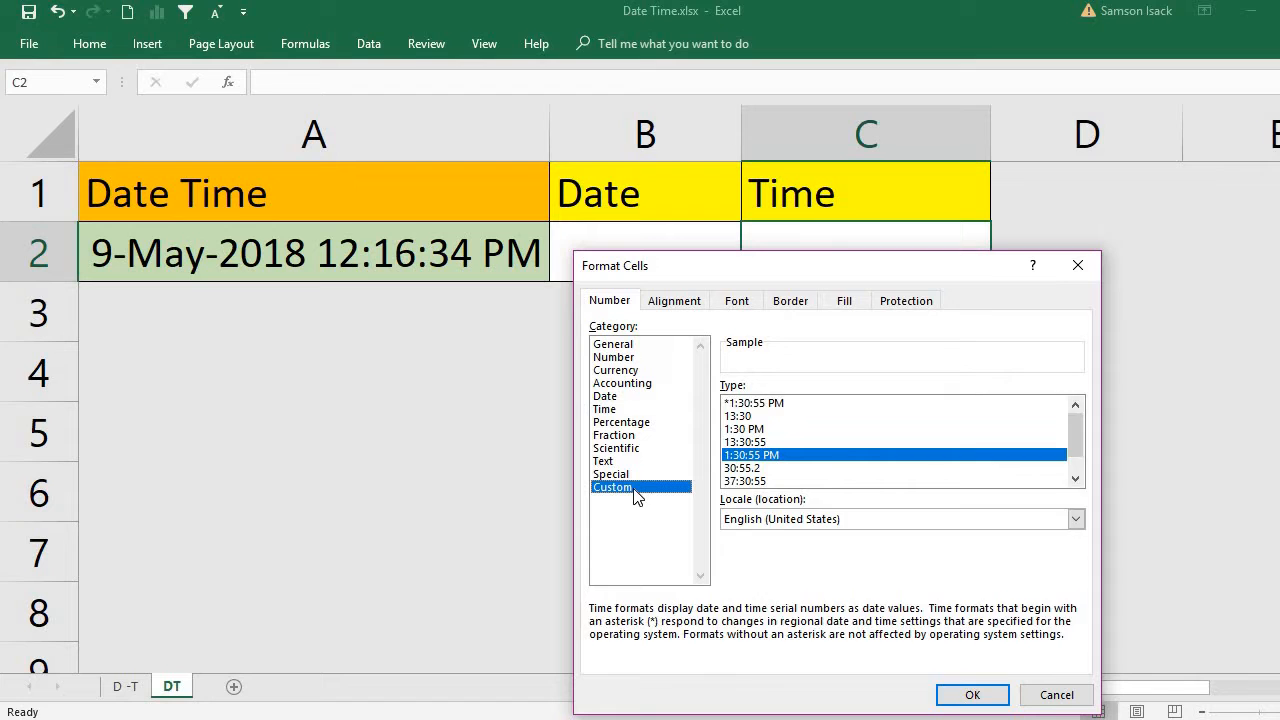
{"action": "left_click", "coordinate": [627, 401]}
{"action": "left_click", "coordinate": [627, 410]}
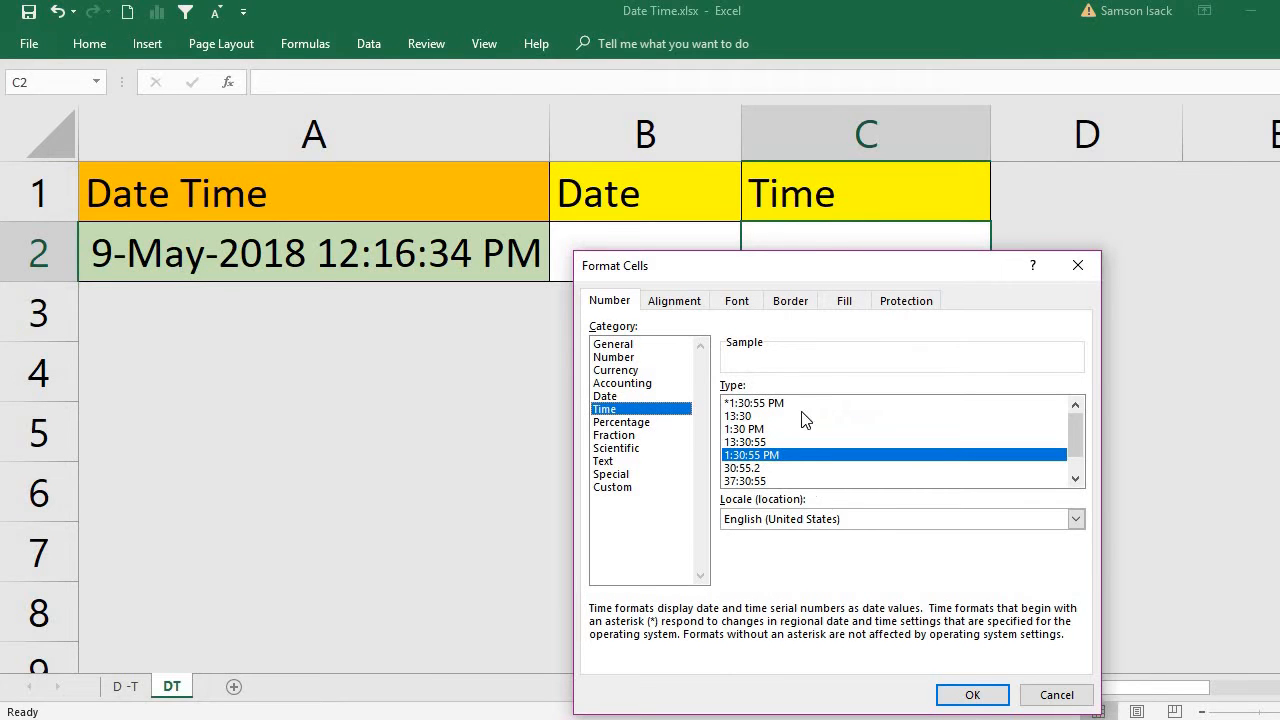
{"action": "left_click", "coordinate": [622, 488]}
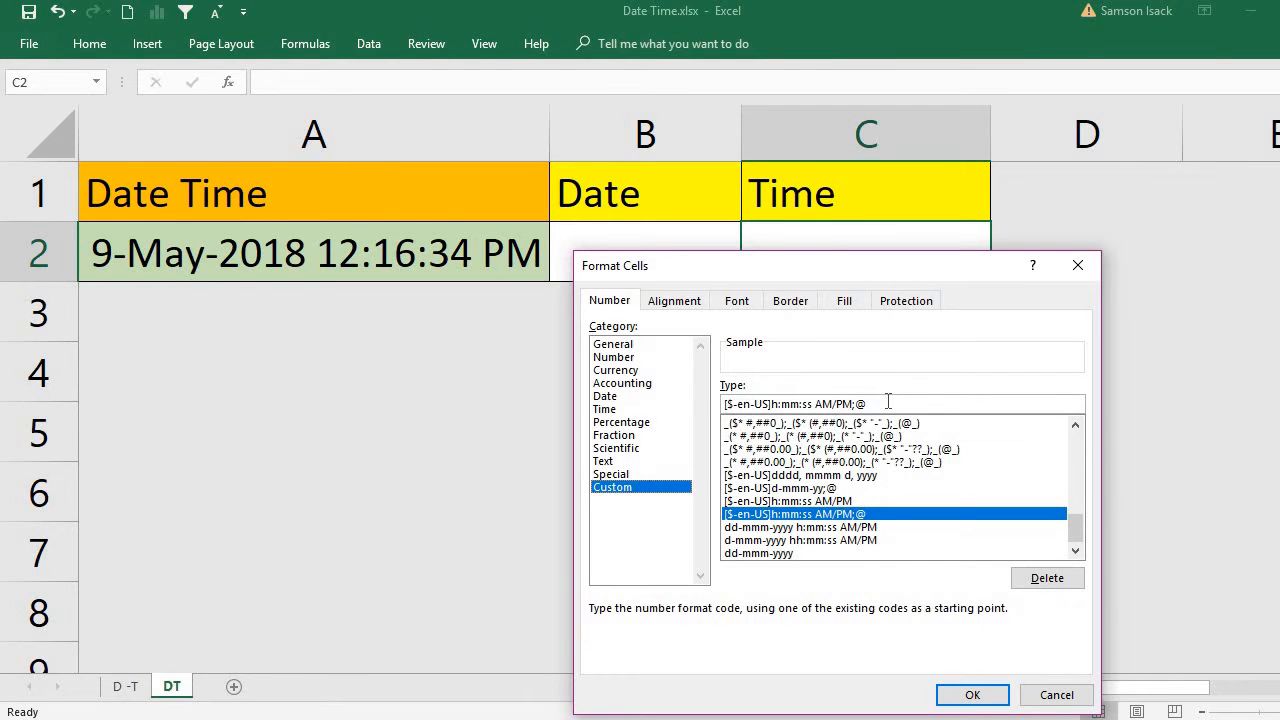
{"action": "left_click_drag", "start_coordinate": [870, 404], "coordinate": [632, 375]}
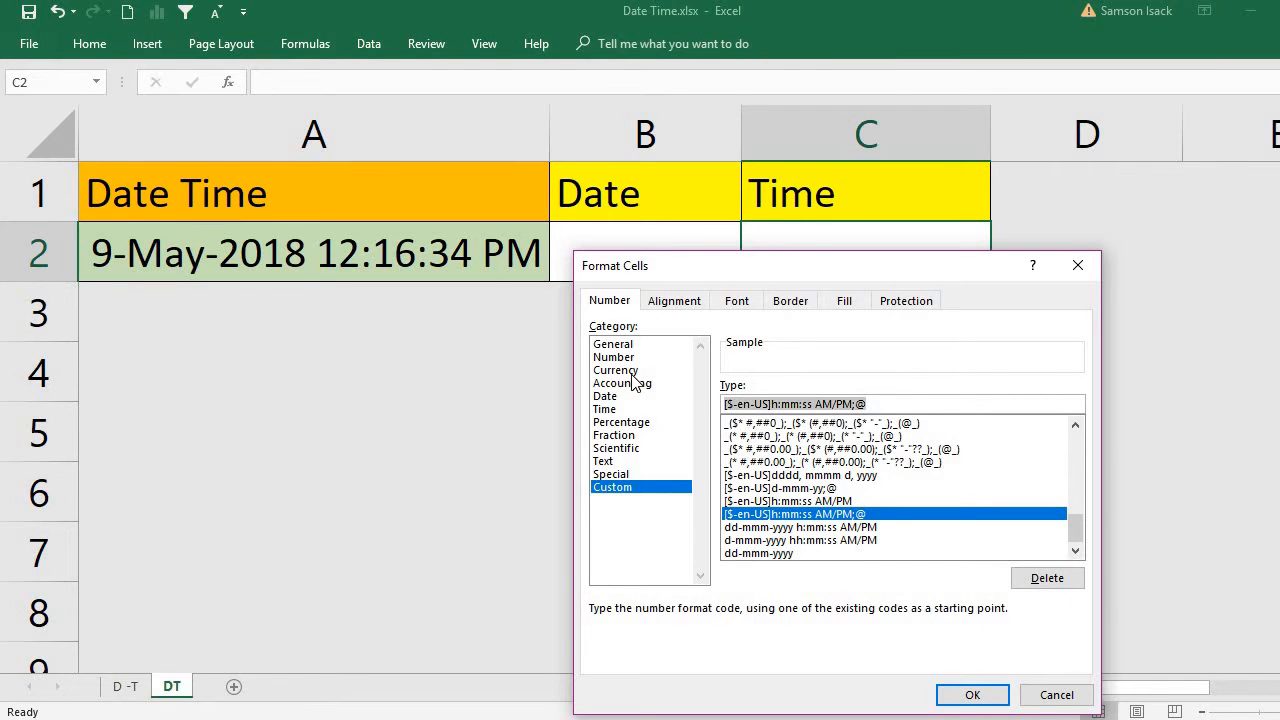
{"action": "type", "text": "h"}
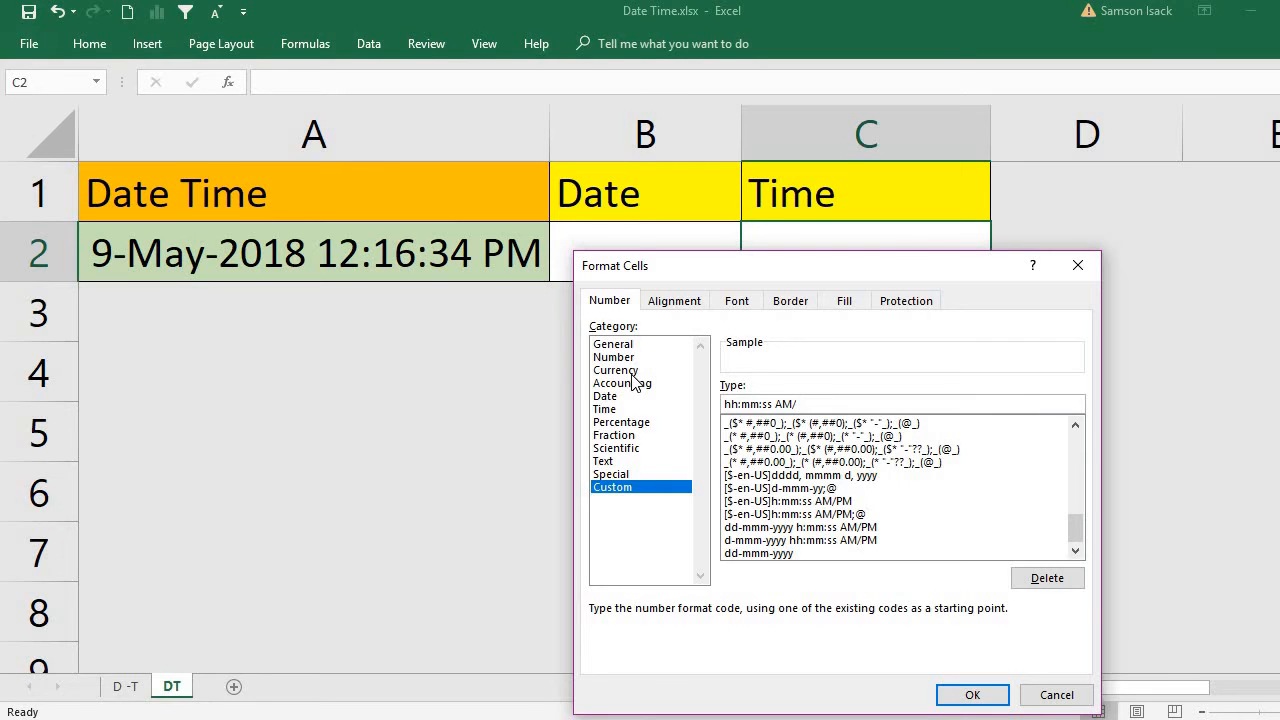
{"action": "left_click", "coordinate": [986, 697]}
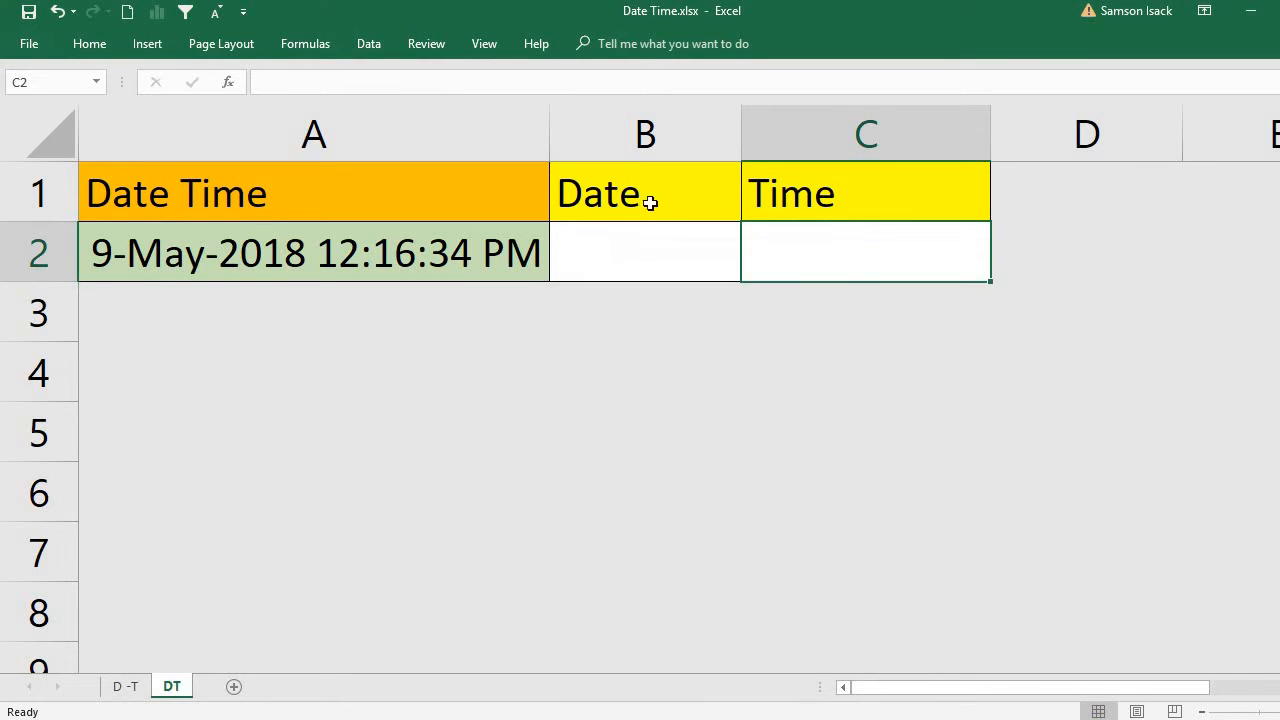
Format the date-time value in cell A2 as a Number with 2 decimal places.
{"action": "left_click", "coordinate": [654, 238]}
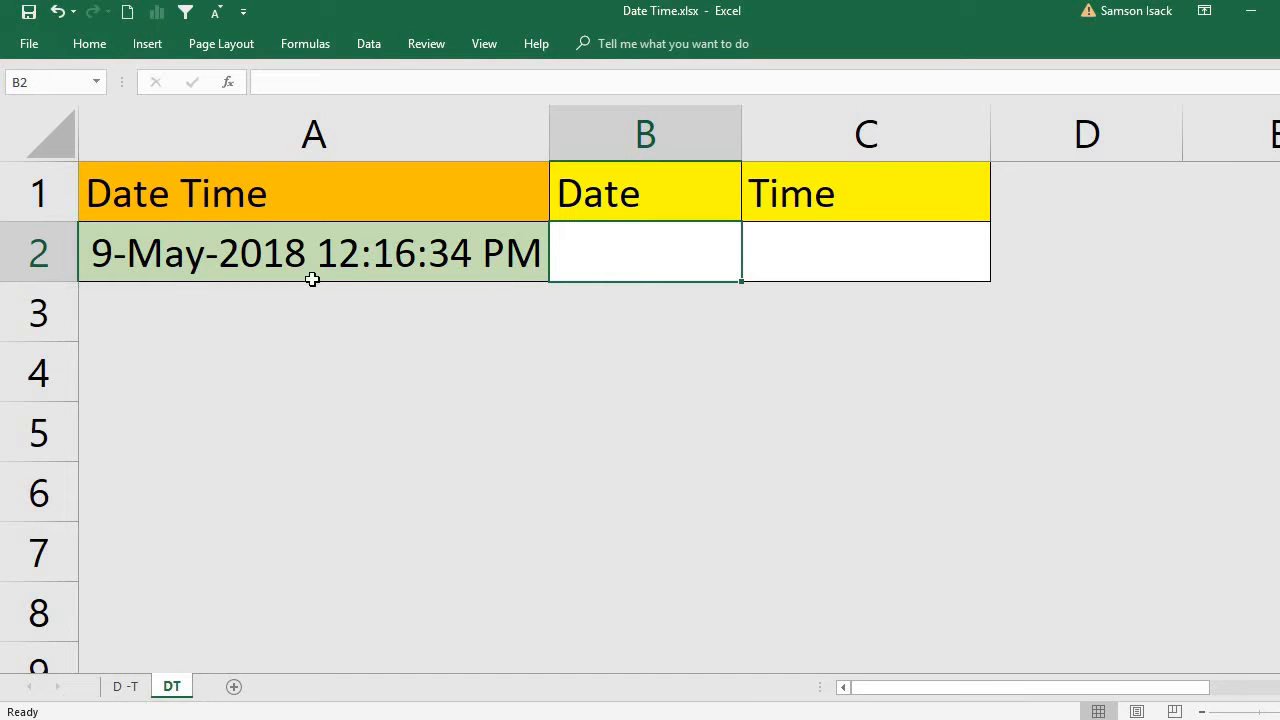
{"action": "left_click", "coordinate": [250, 260]}
{"action": "right_click", "coordinate": [250, 261]}
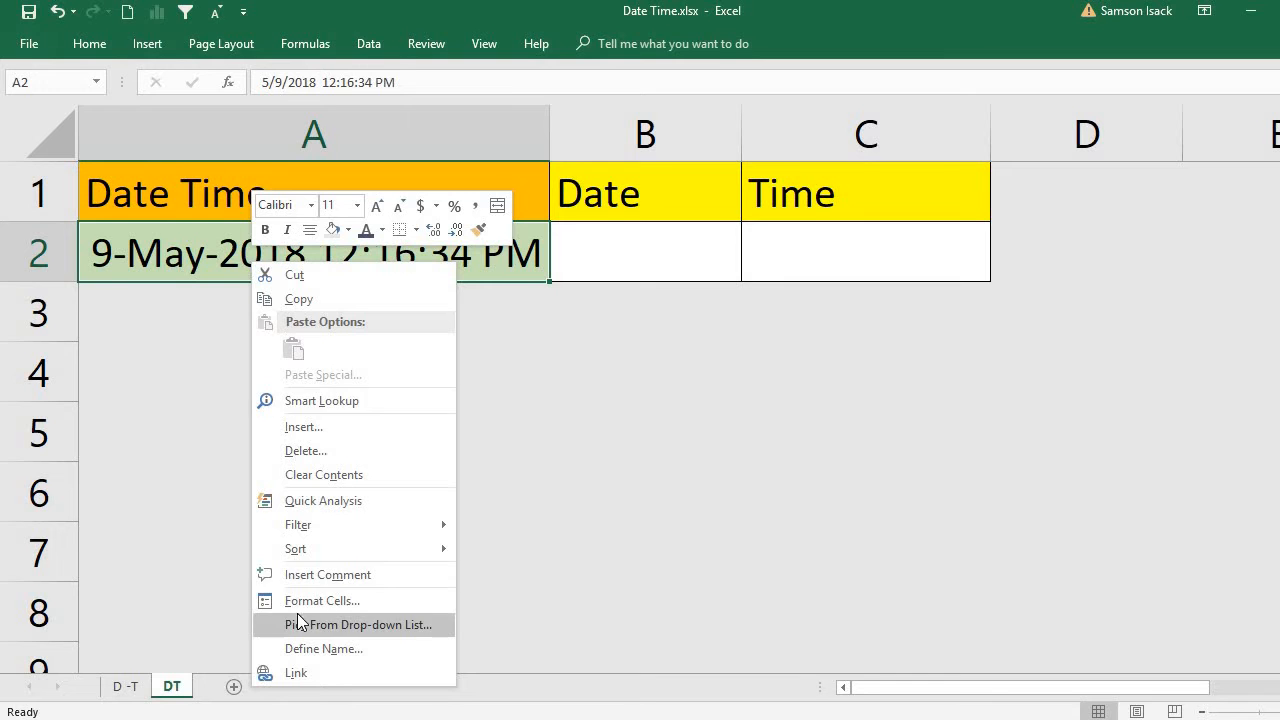
{"action": "left_click", "coordinate": [338, 601]}
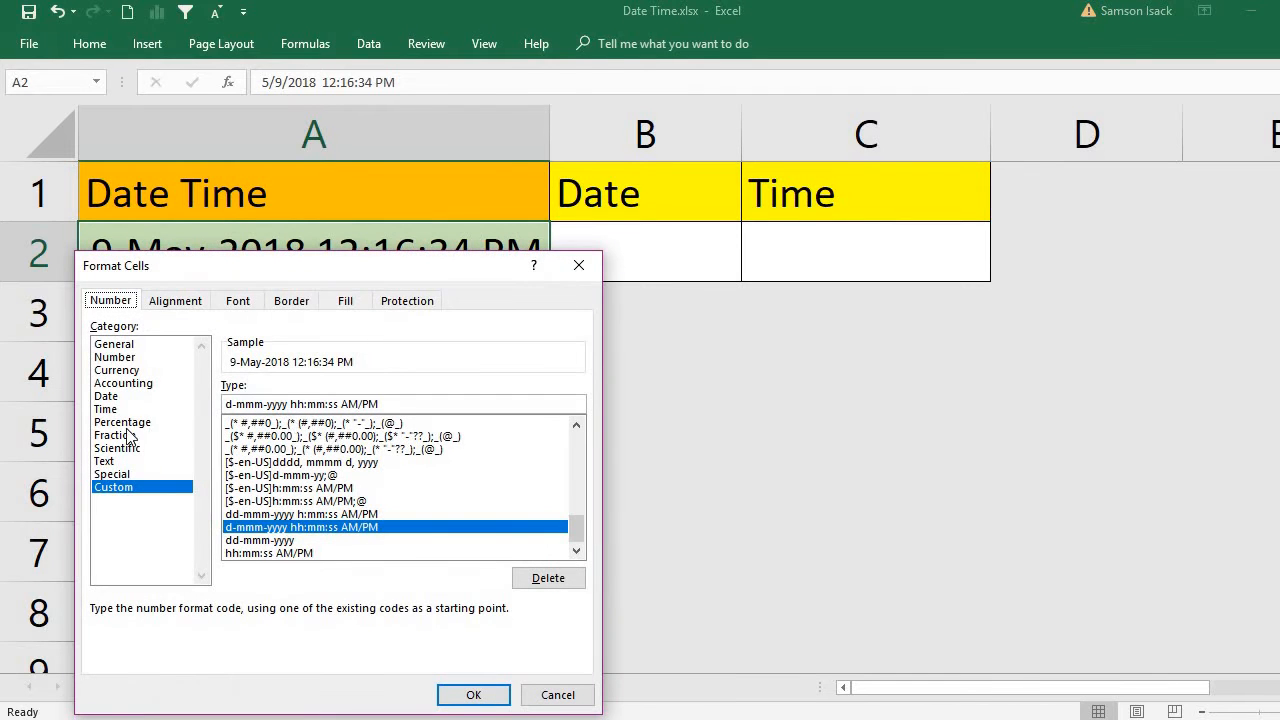
{"action": "left_click", "coordinate": [142, 357]}
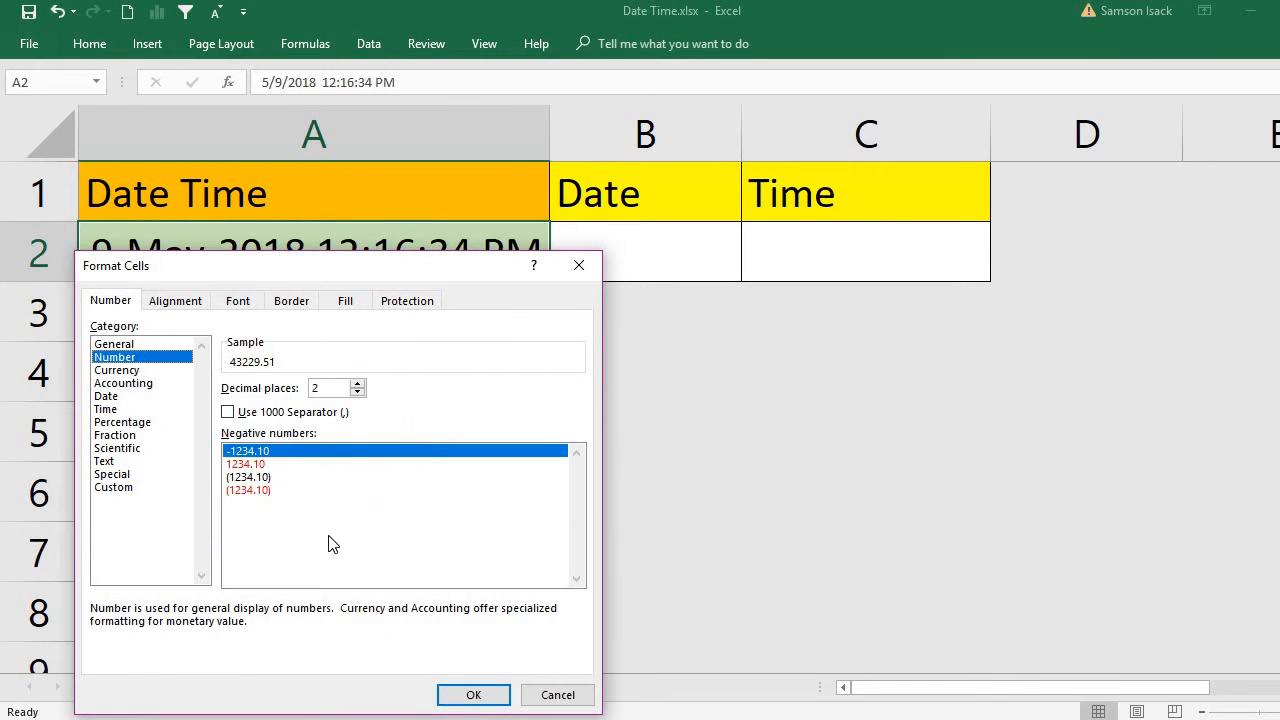
{"action": "left_click", "coordinate": [474, 695]}
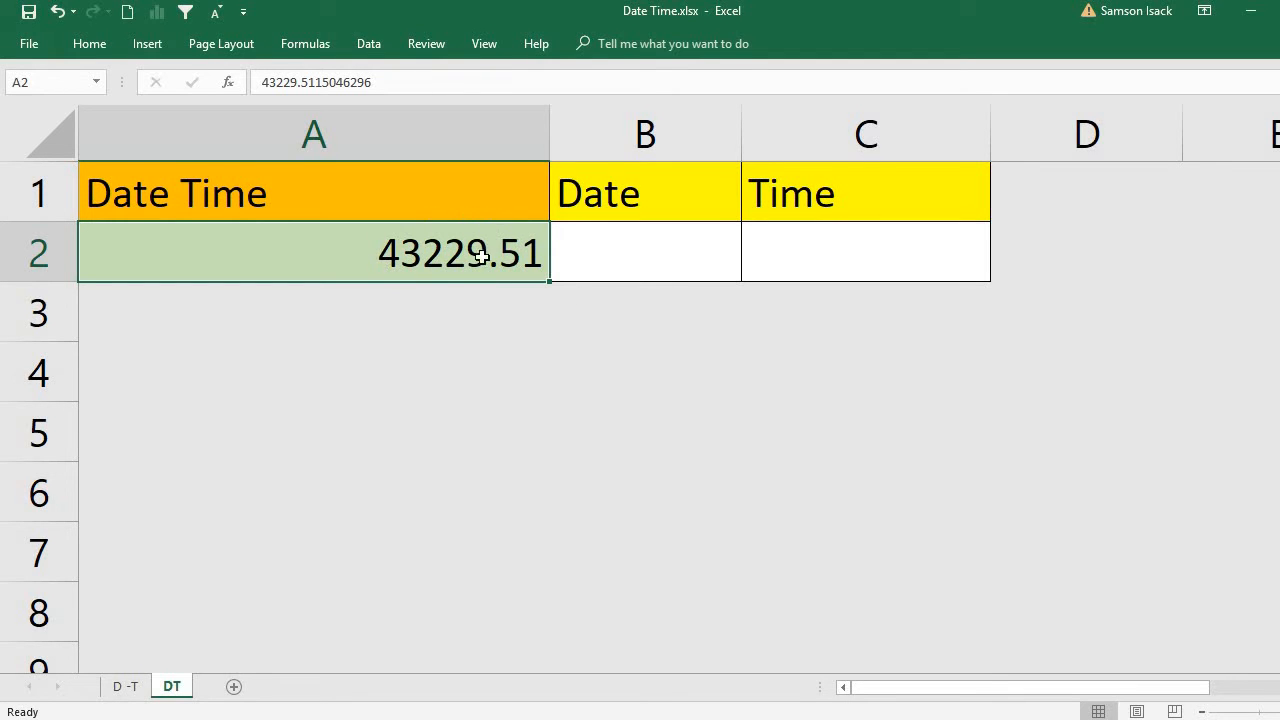
Enter the whole-number part of A2's serial value, 43229, in the Date cell B2.
{"action": "left_click", "coordinate": [648, 266]}
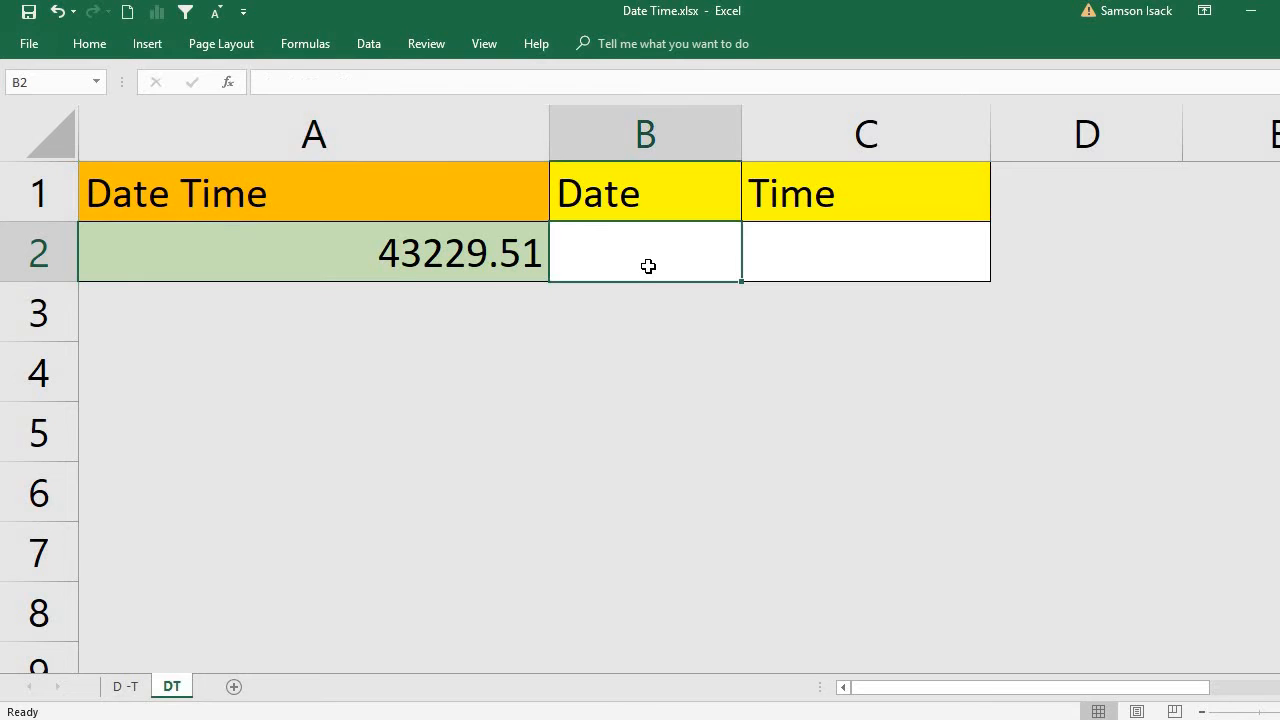
{"action": "type", "text": "433"}
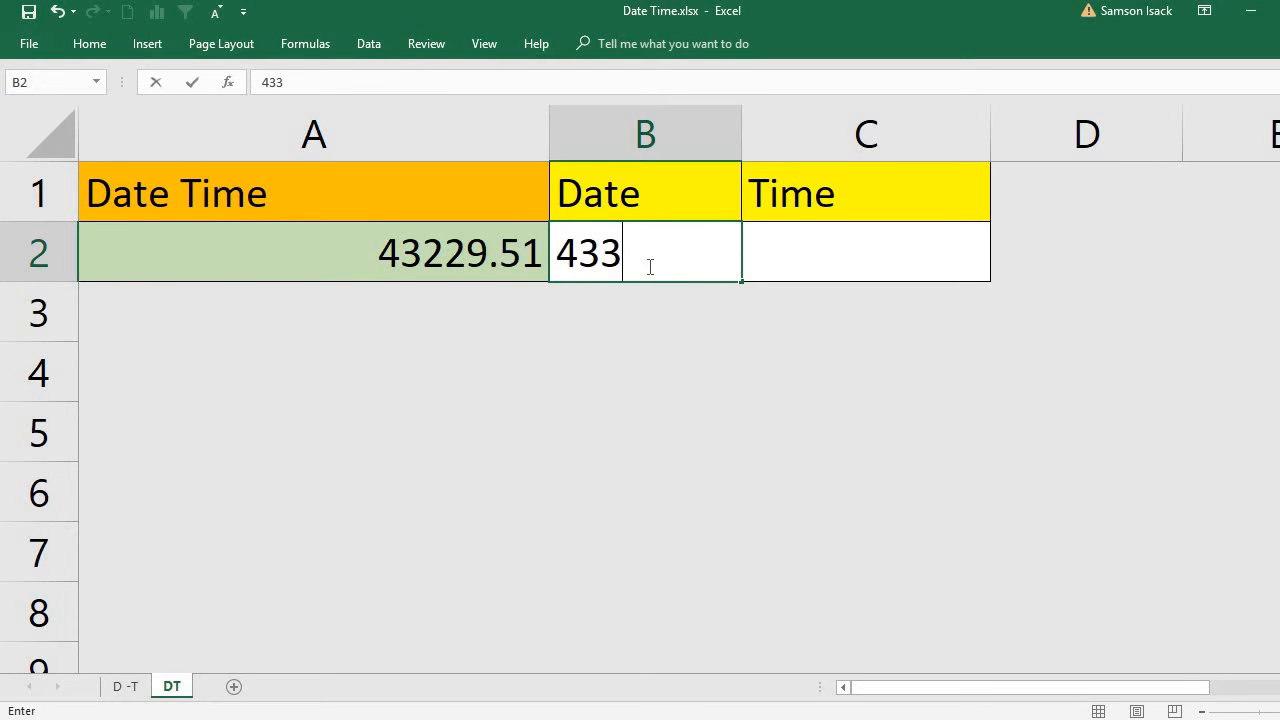
{"action": "key", "text": "BackSpace"}
{"action": "type", "text": "229"}
{"action": "key", "text": "Return"}
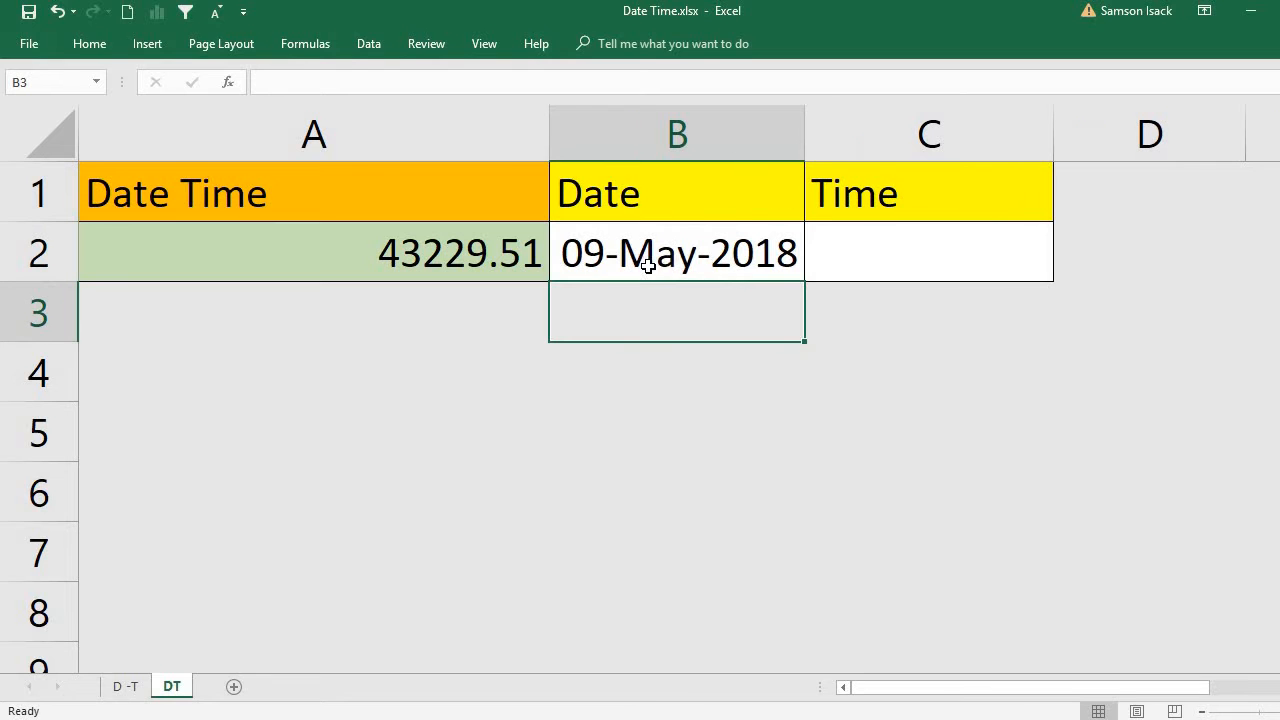
Enter the decimal part of A2's serial value, .51, in the Time cell C2.
{"action": "left_click", "coordinate": [668, 262]}
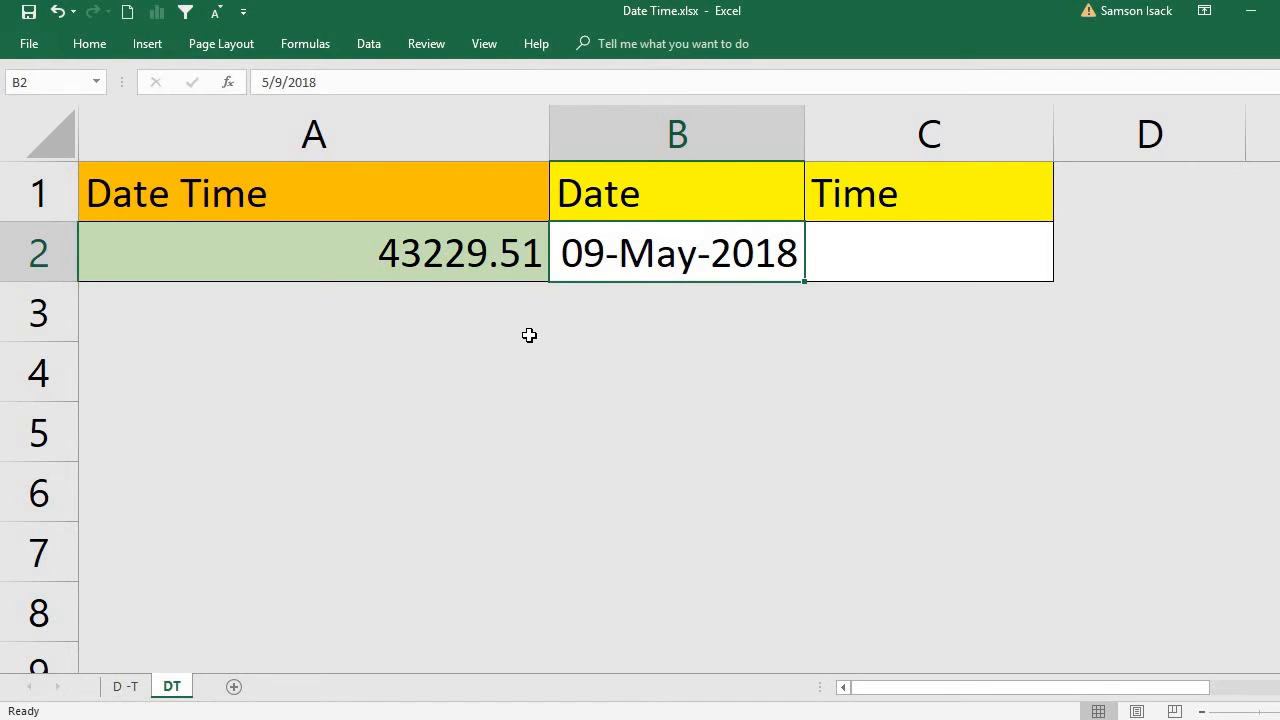
{"action": "left_click", "coordinate": [889, 226]}
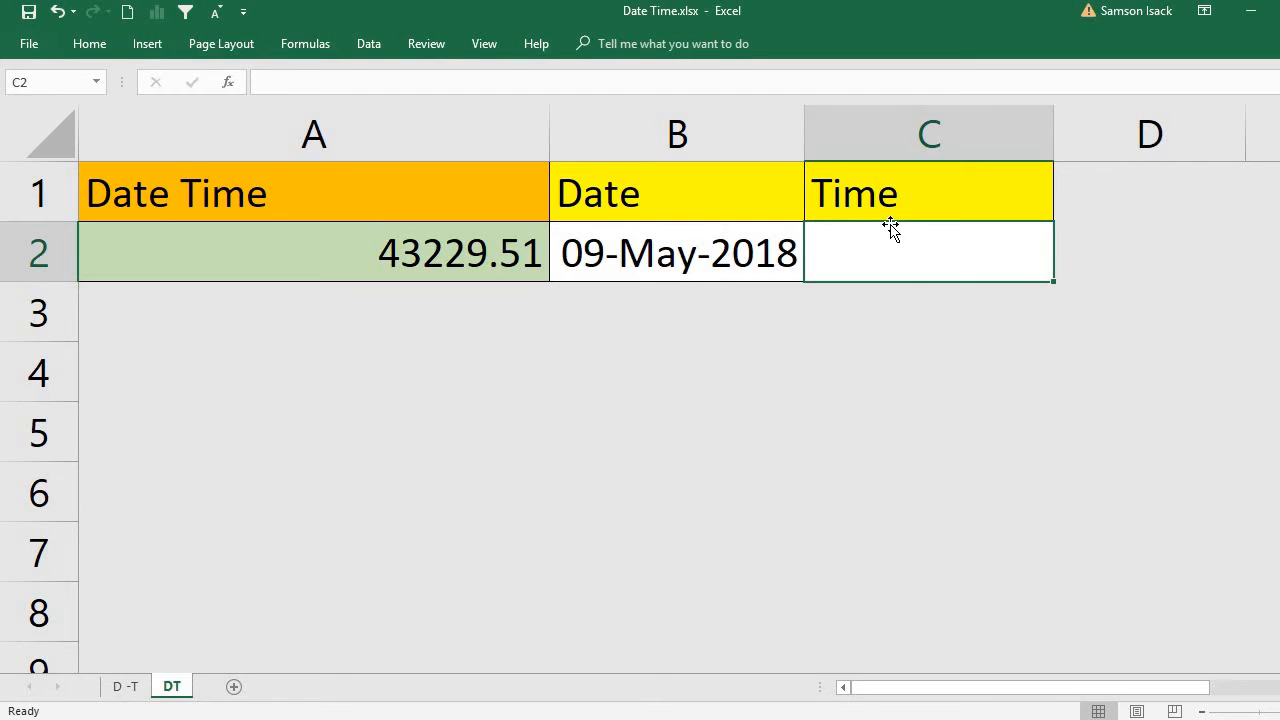
{"action": "type", "text": ".51"}
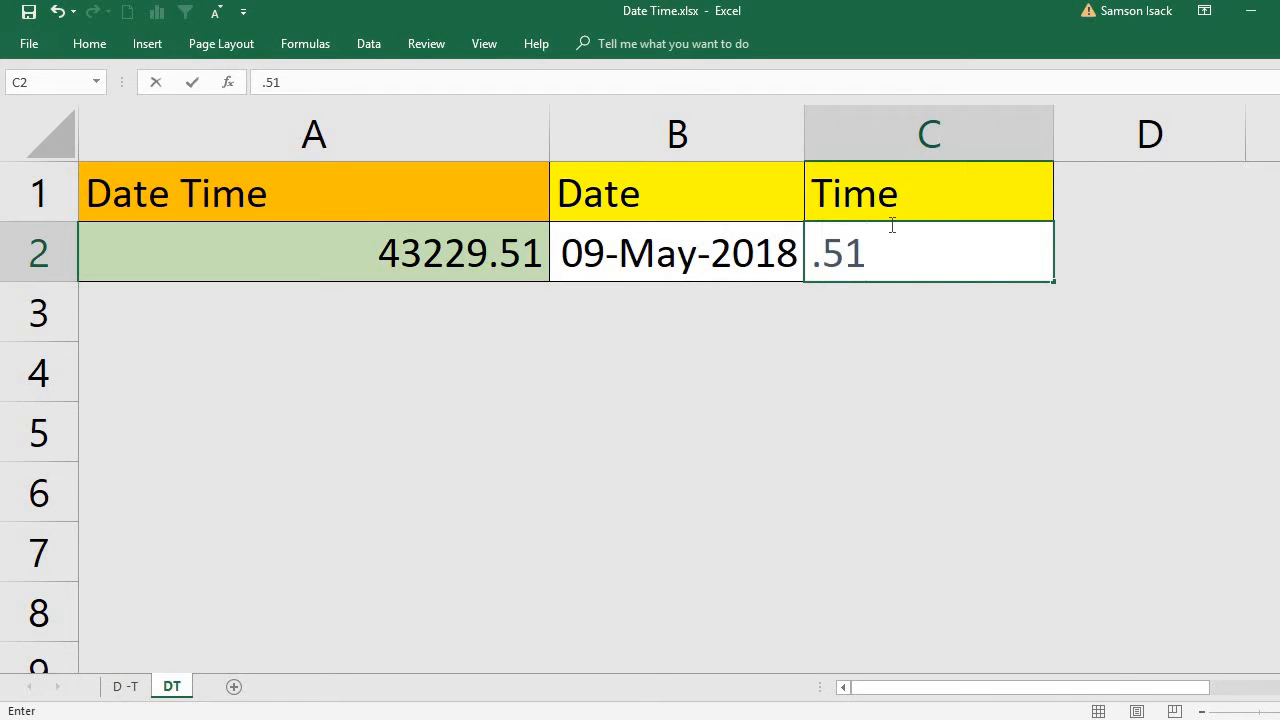
{"action": "key", "text": "Return"}
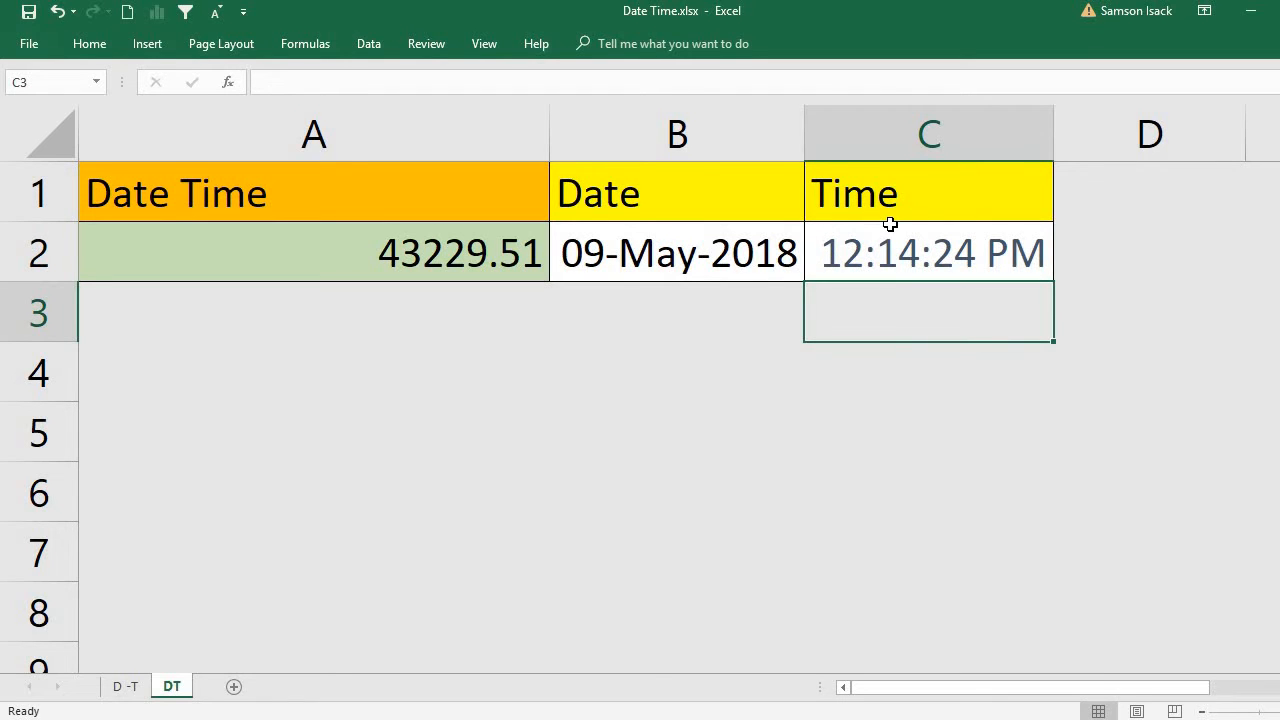
Clear the contents of the Date cell B2 and the Time cell C2.
{"action": "left_click", "coordinate": [725, 264]}
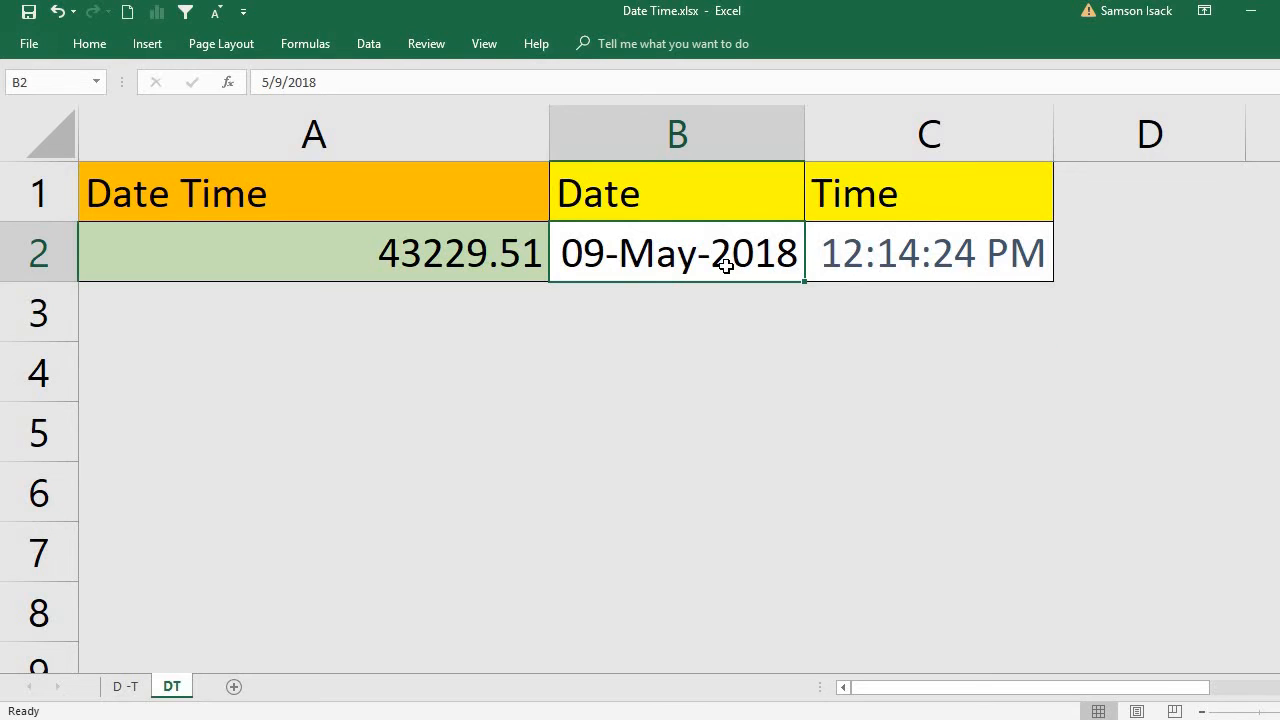
{"action": "key", "text": "Delete"}
{"action": "left_click", "coordinate": [897, 253]}
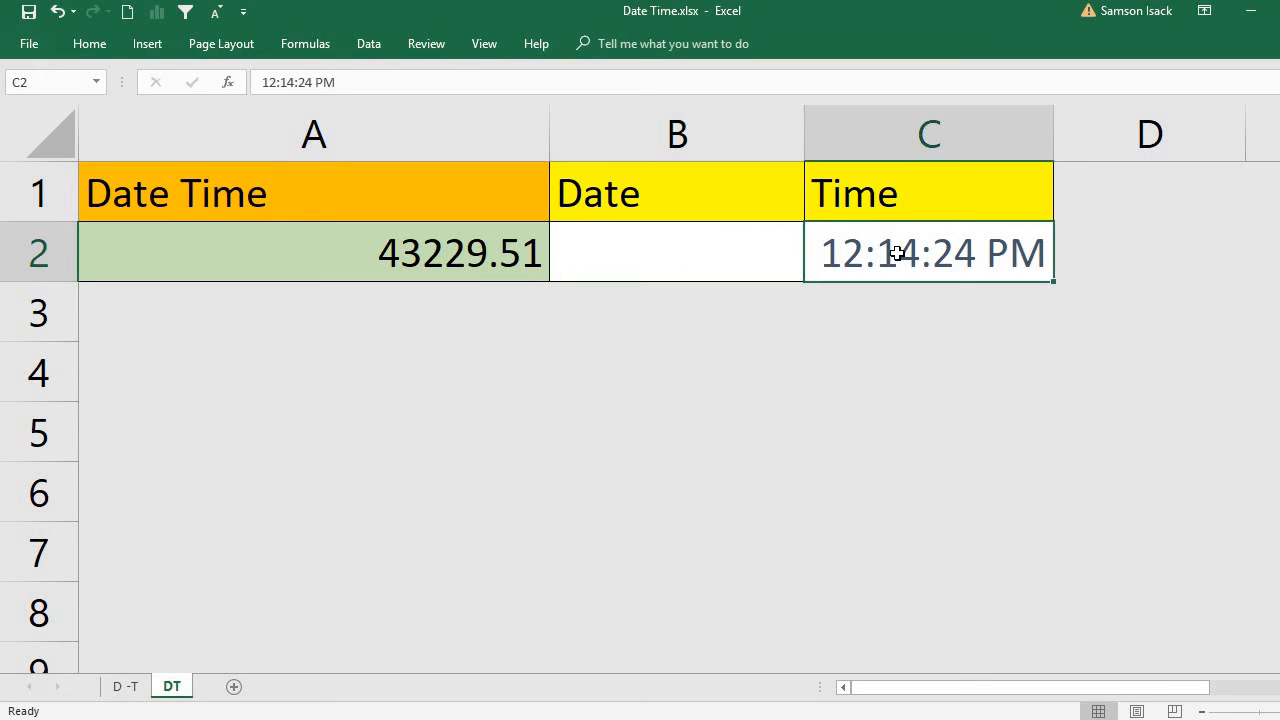
{"action": "key", "text": "Delete"}
Undo the clearing and entries in B2 and C2 and the Number formatting of cell A2.
{"action": "left_click", "coordinate": [391, 262]}
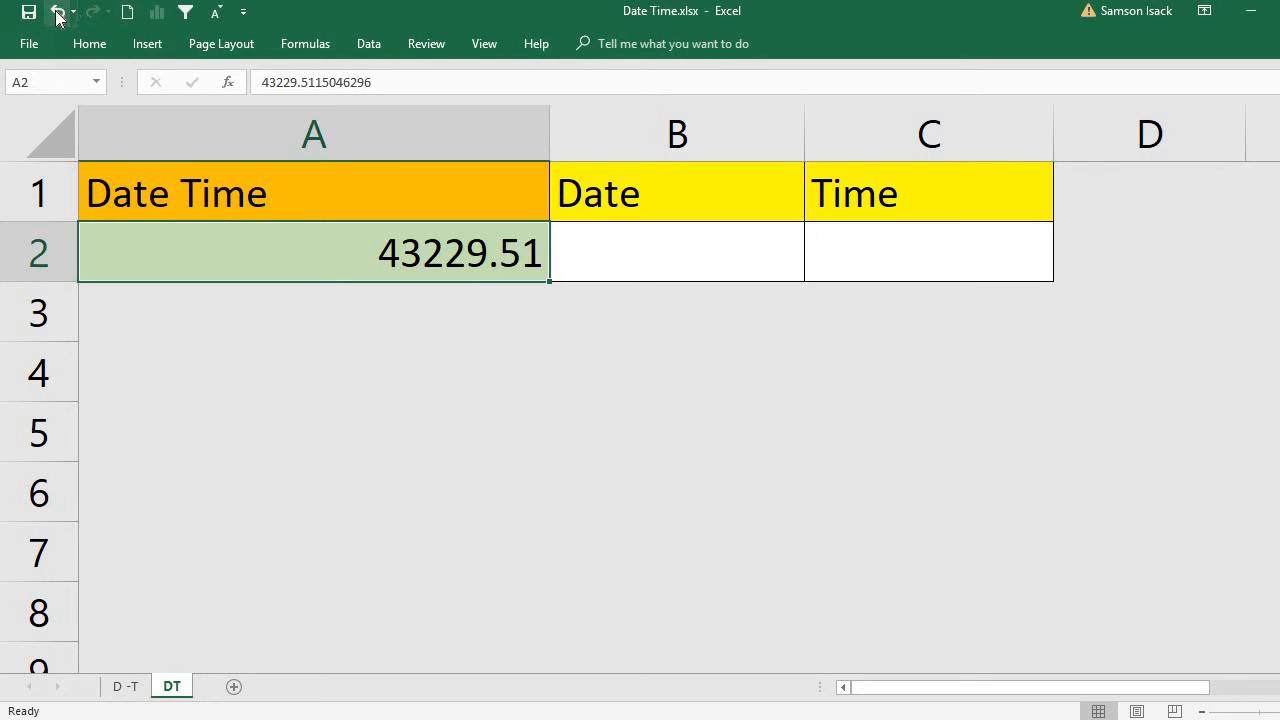
{"action": "right_click", "coordinate": [281, 247]}
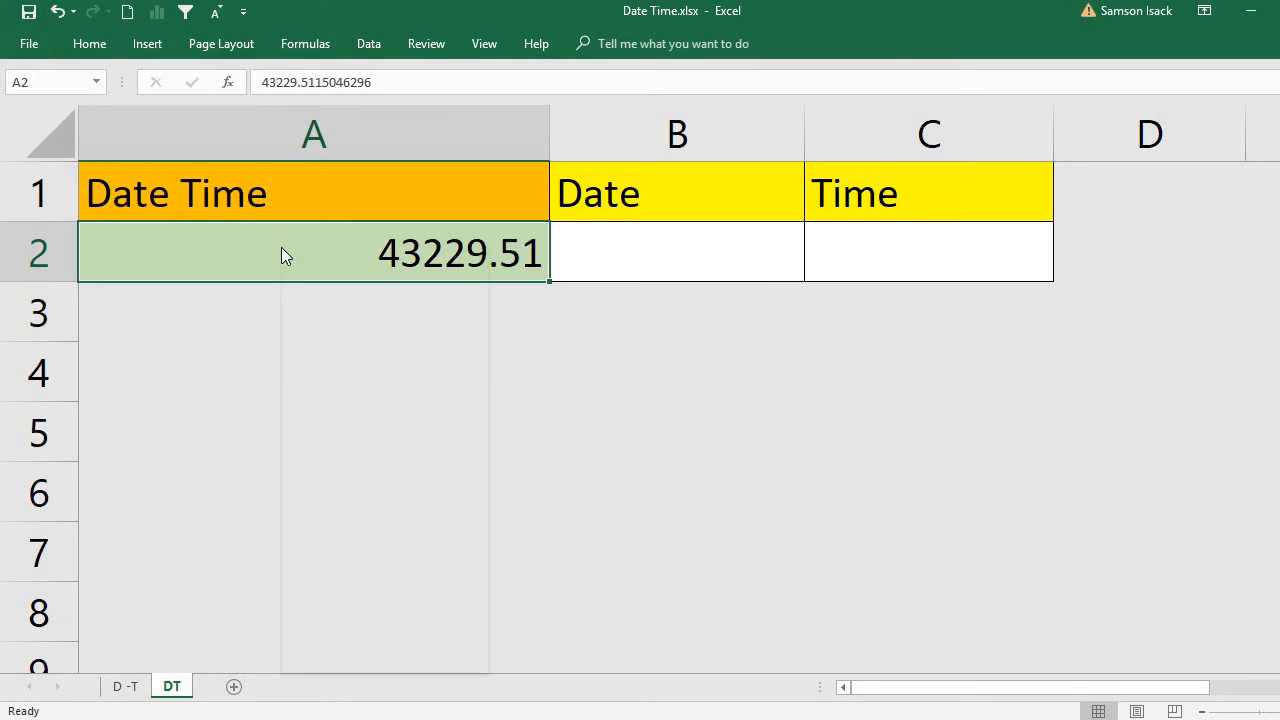
{"action": "left_click", "coordinate": [61, 18]}
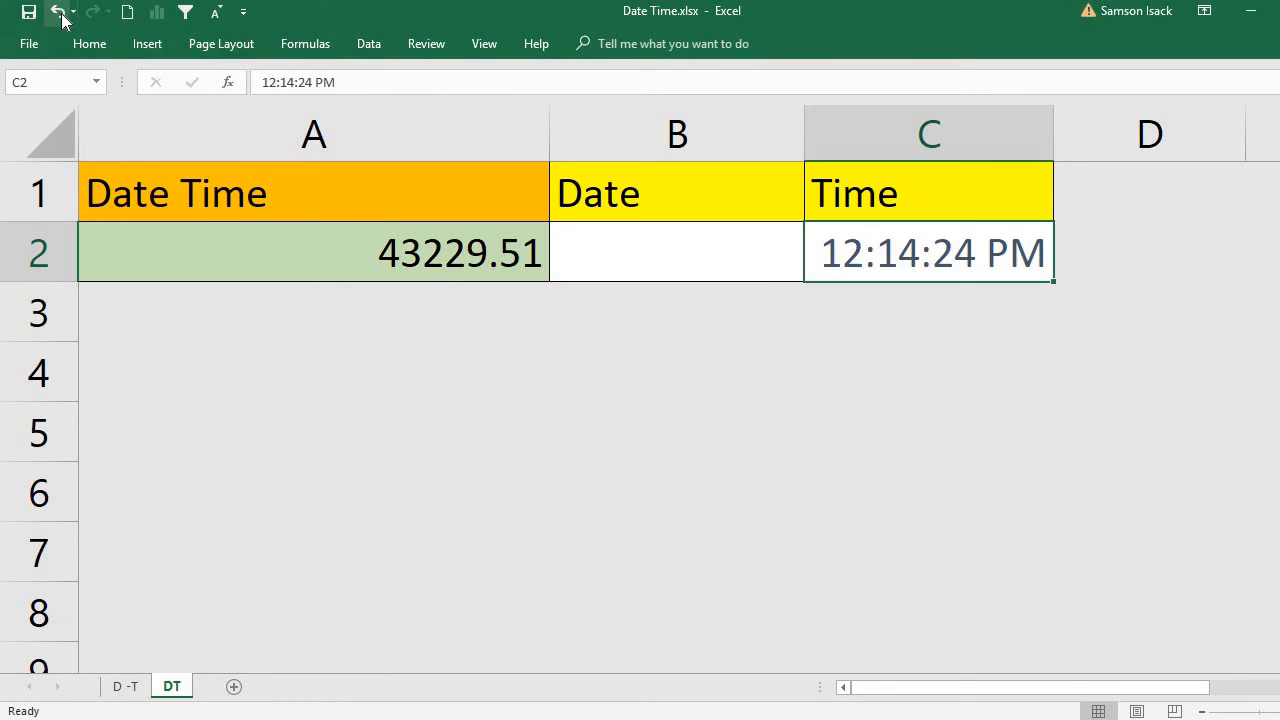
{"action": "left_click", "coordinate": [61, 18]}
{"action": "left_click", "coordinate": [61, 18]}
{"action": "left_click", "coordinate": [61, 18]}
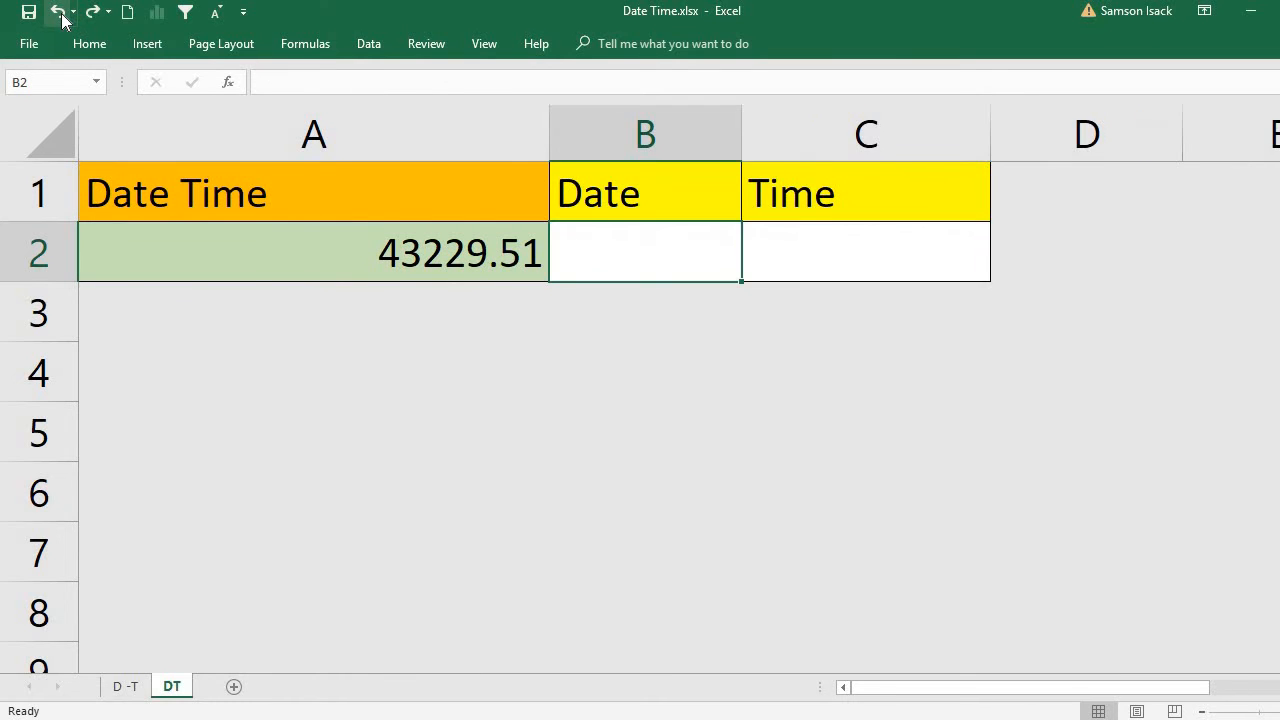
{"action": "left_click", "coordinate": [61, 18]}
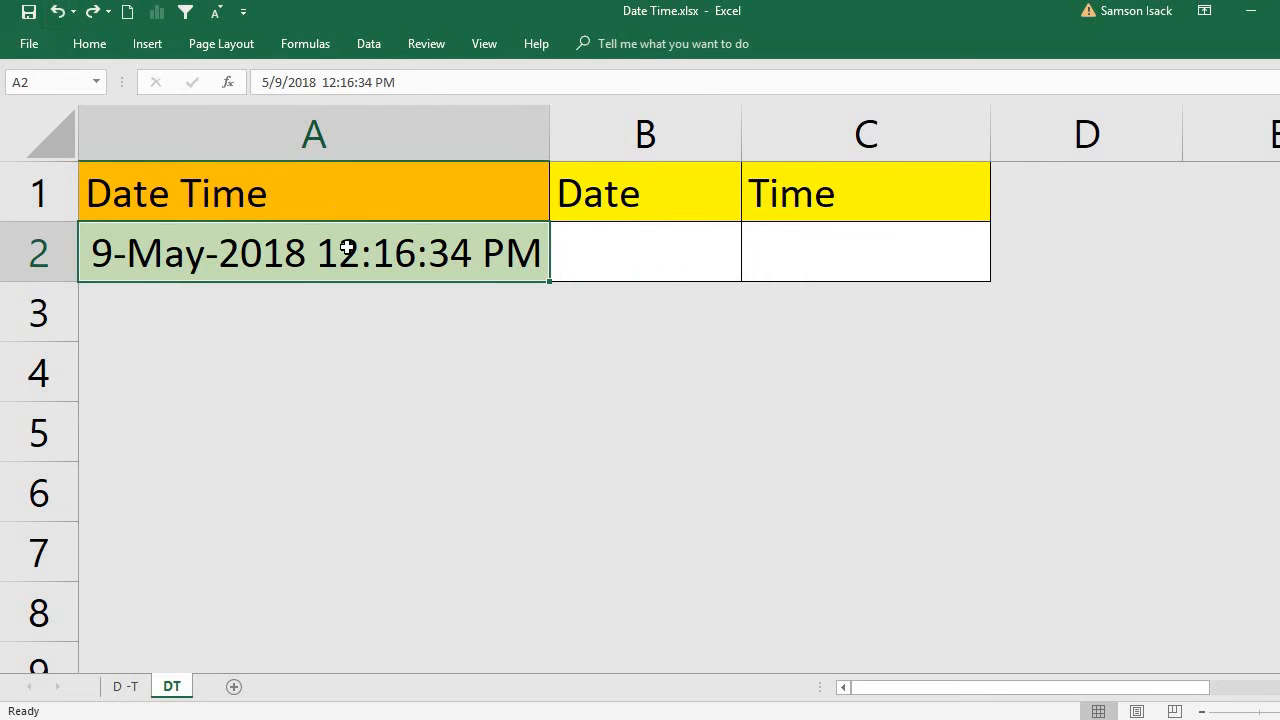
Extract the date from A2 into the Date cell B2 with the formula =TRUNC(A2).
{"action": "left_click", "coordinate": [600, 251]}
{"action": "type", "text": "="}
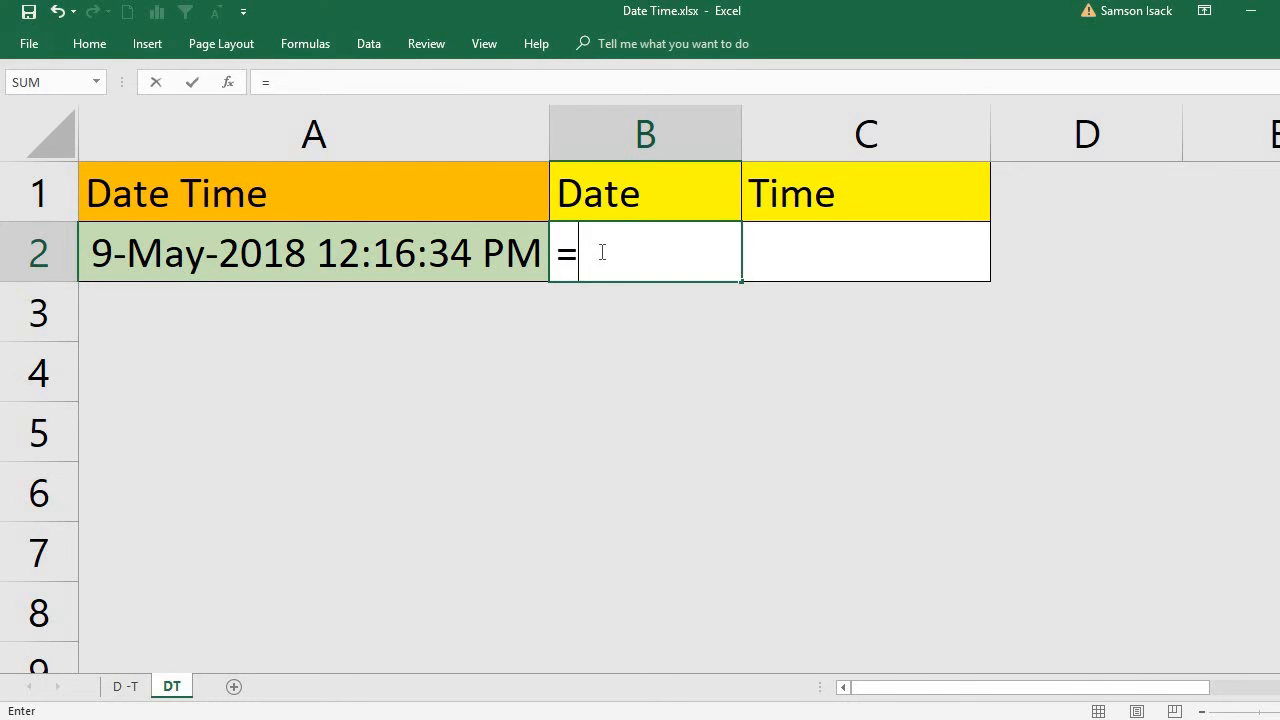
{"action": "type", "text": "TRUNC"}
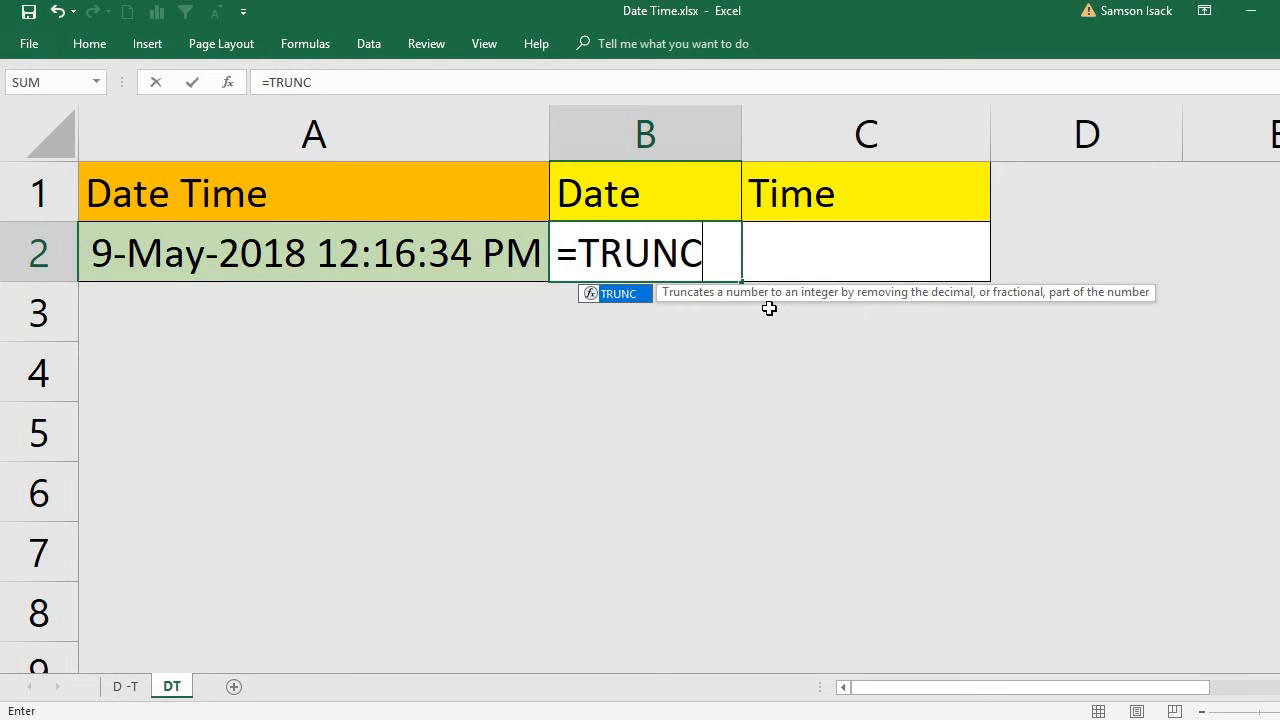
{"action": "type", "text": "("}
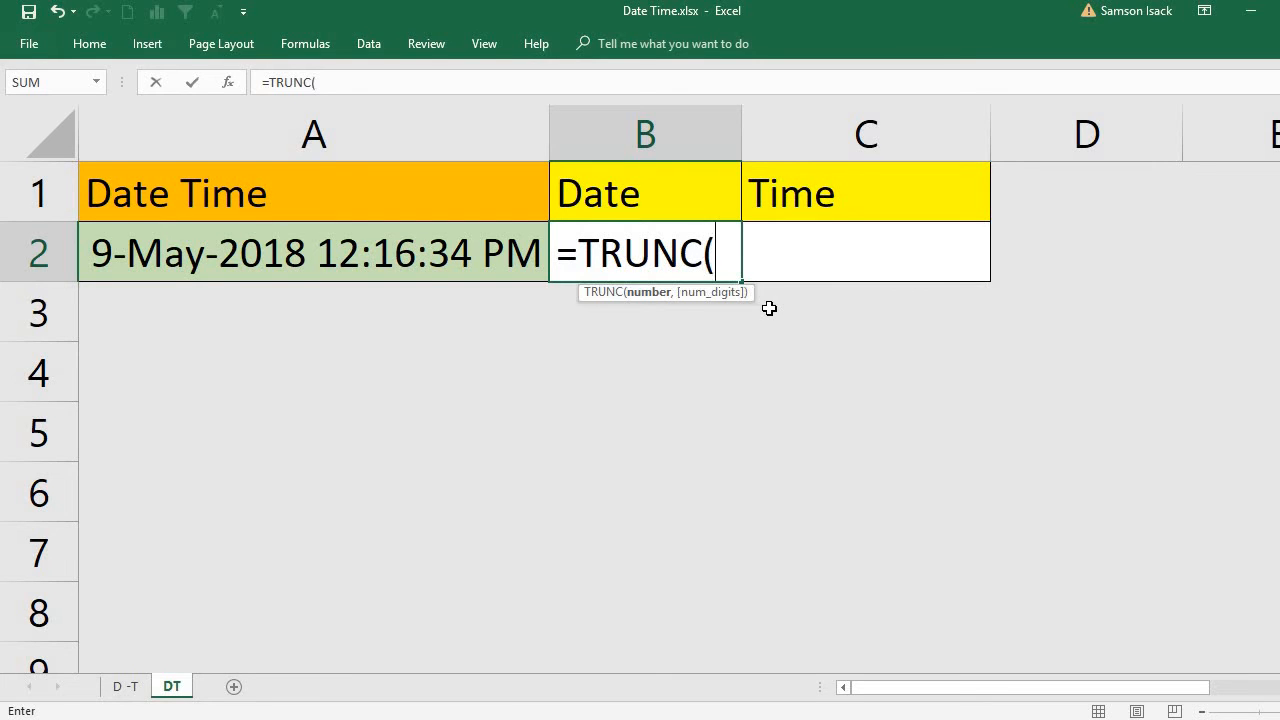
{"action": "left_click", "coordinate": [264, 281]}
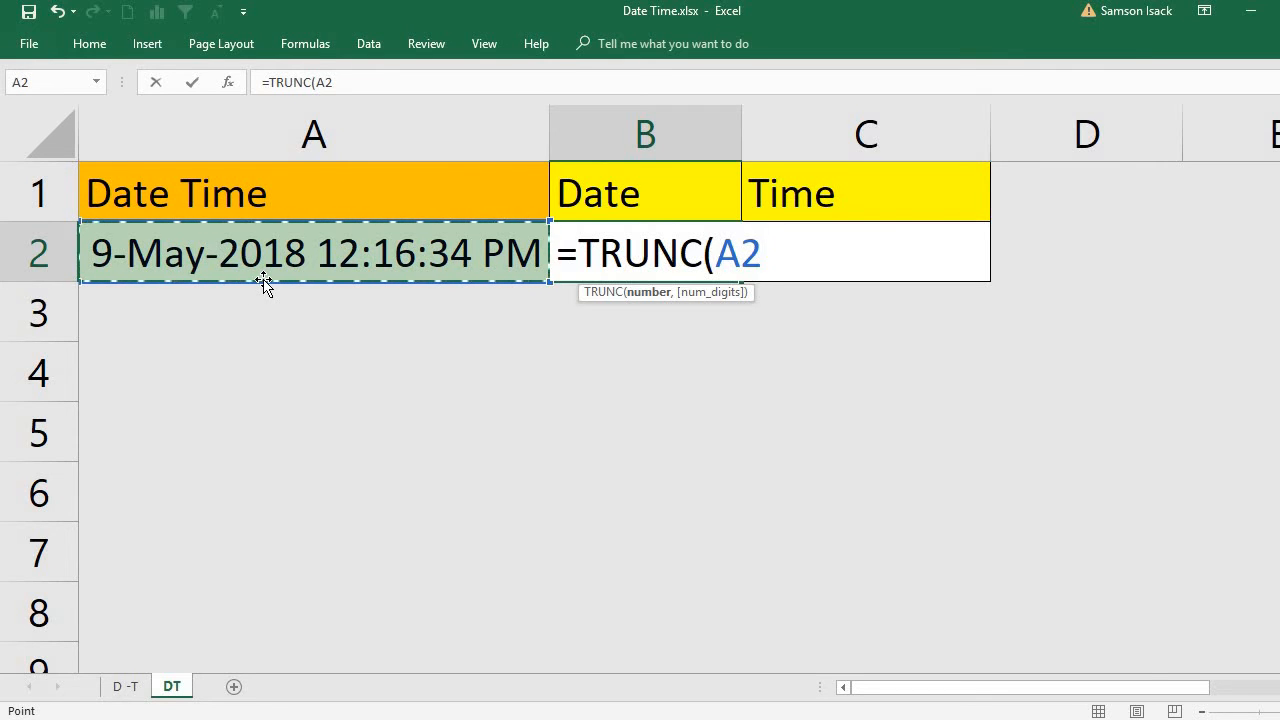
{"action": "type", "text": ","}
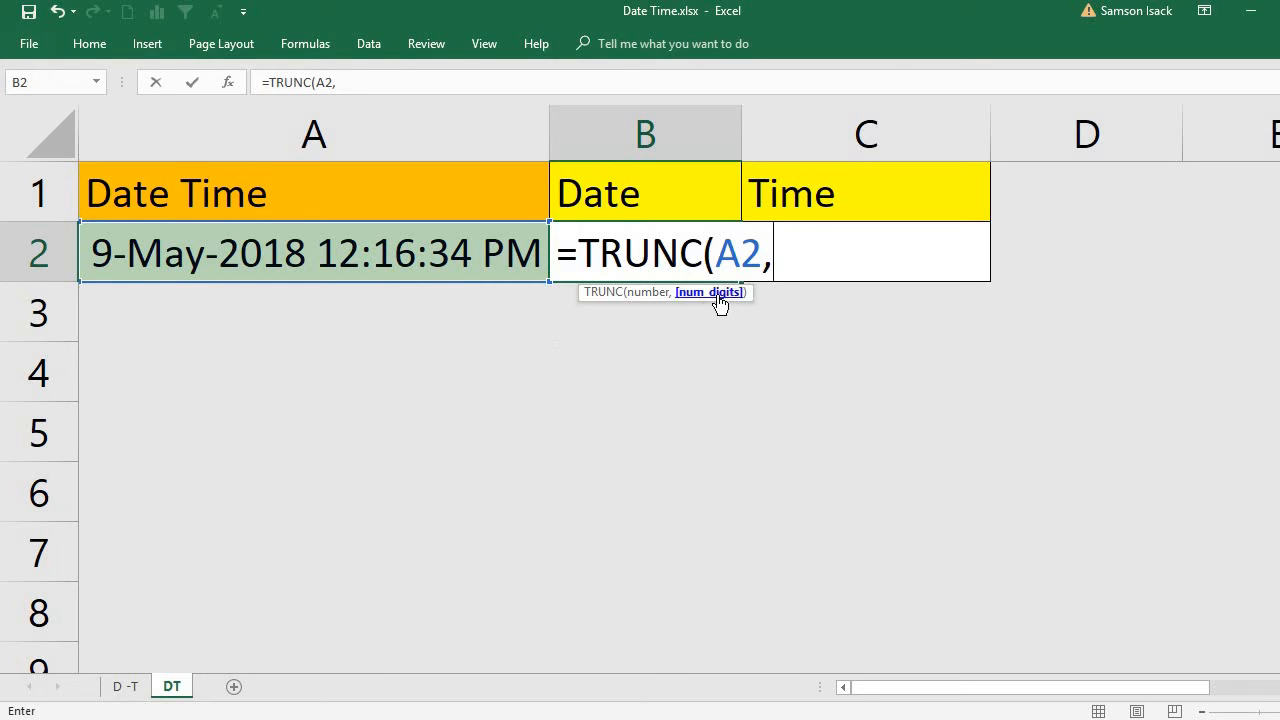
{"action": "key", "text": "BackSpace"}
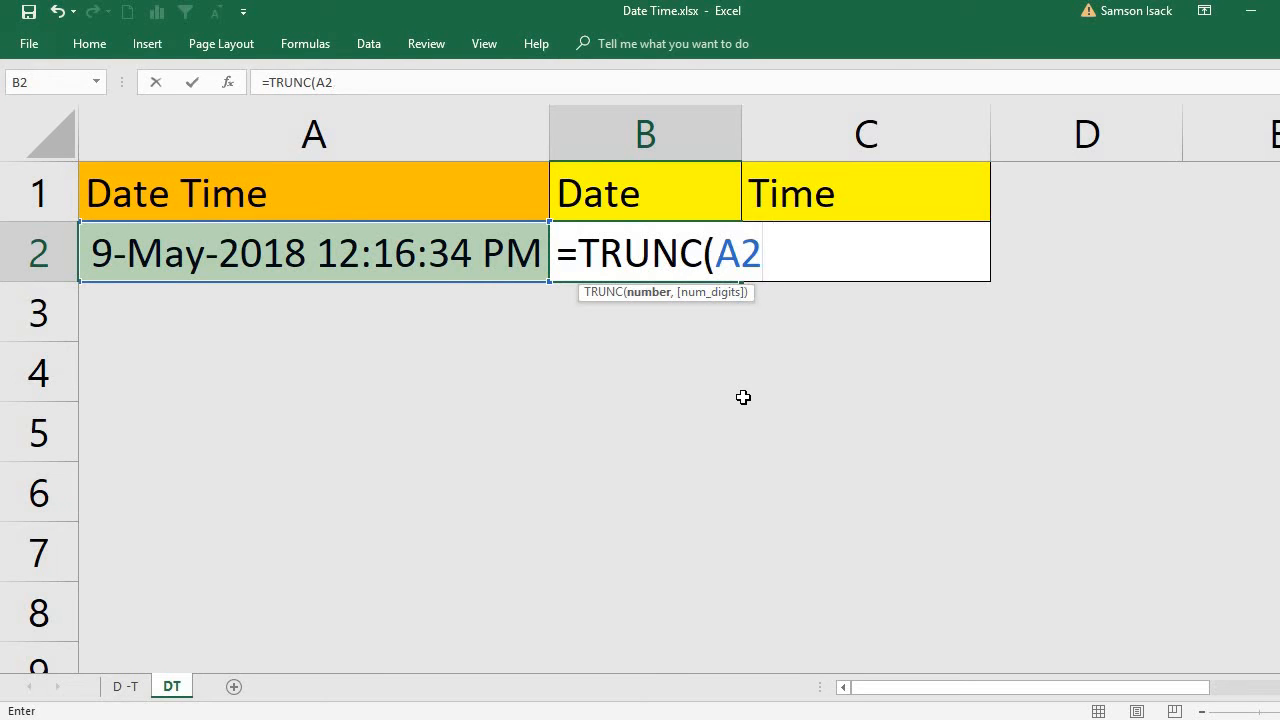
{"action": "type", "text": ")"}
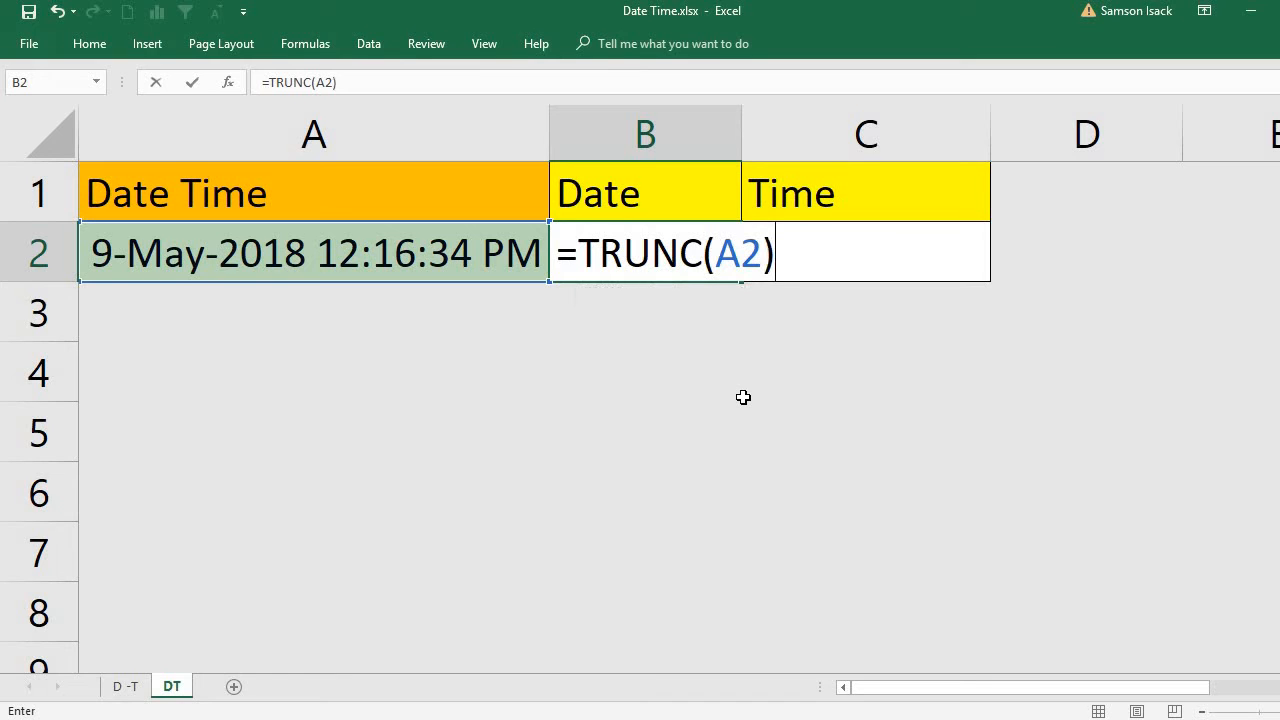
{"action": "key", "text": "Return"}
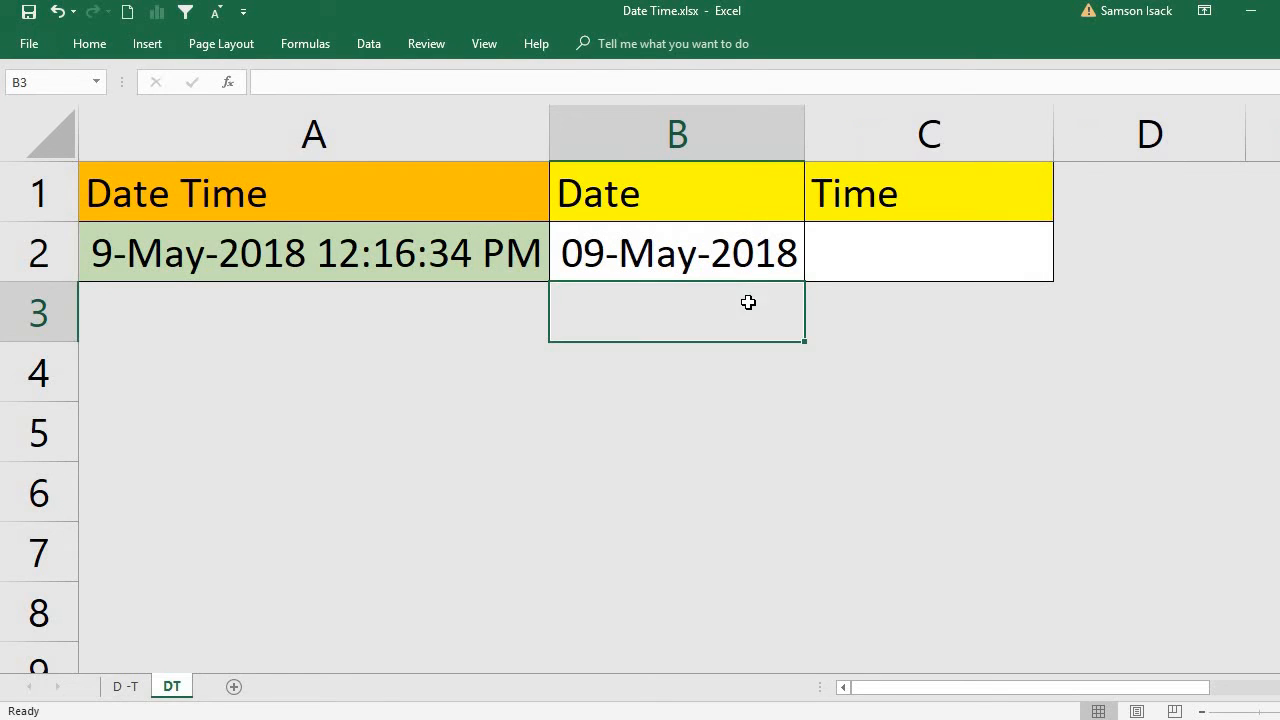
{"action": "left_click", "coordinate": [756, 262]}
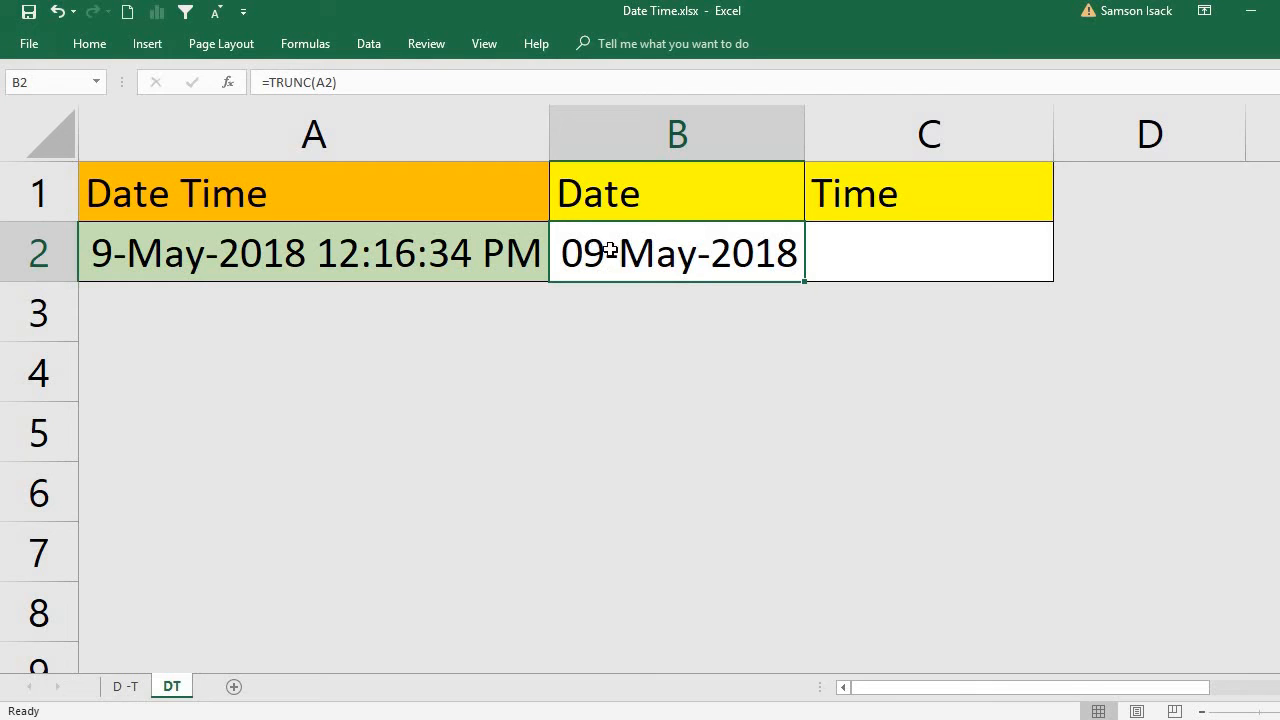
Extract the time from A2 into the Time cell C2 with the formula =A2-TRUNC(A2).
{"action": "left_click", "coordinate": [940, 232]}
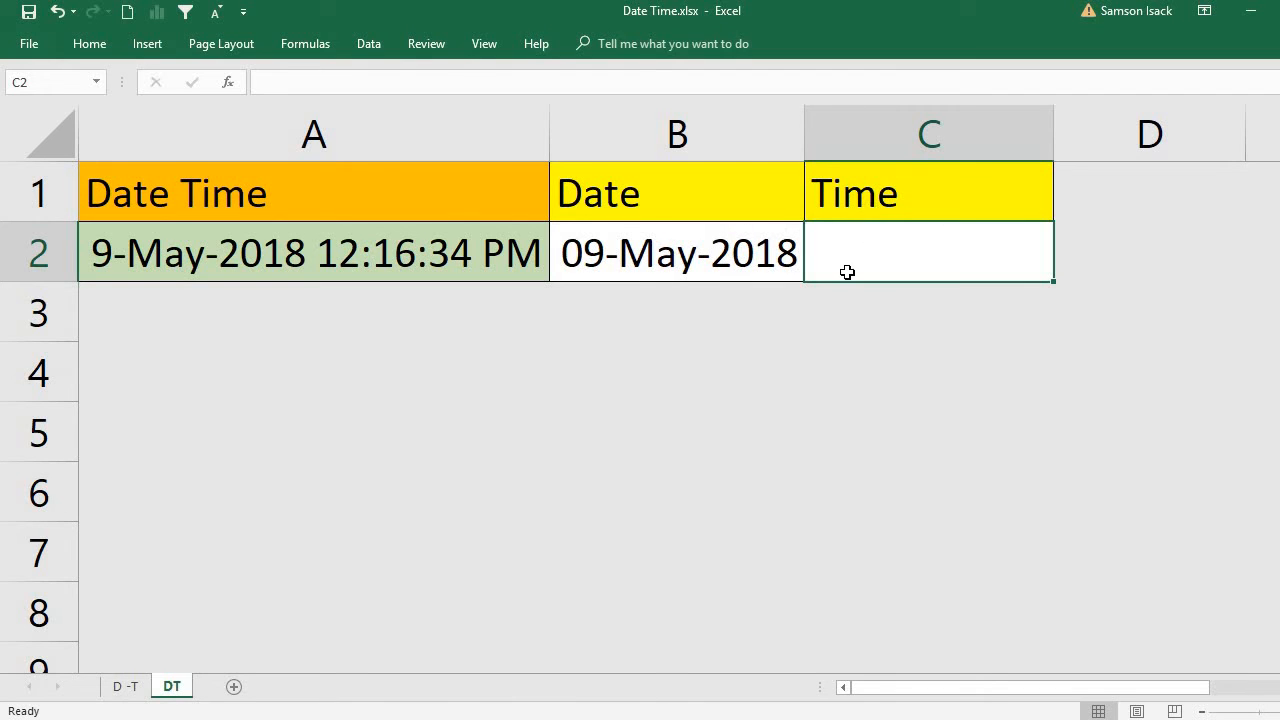
{"action": "type", "text": "="}
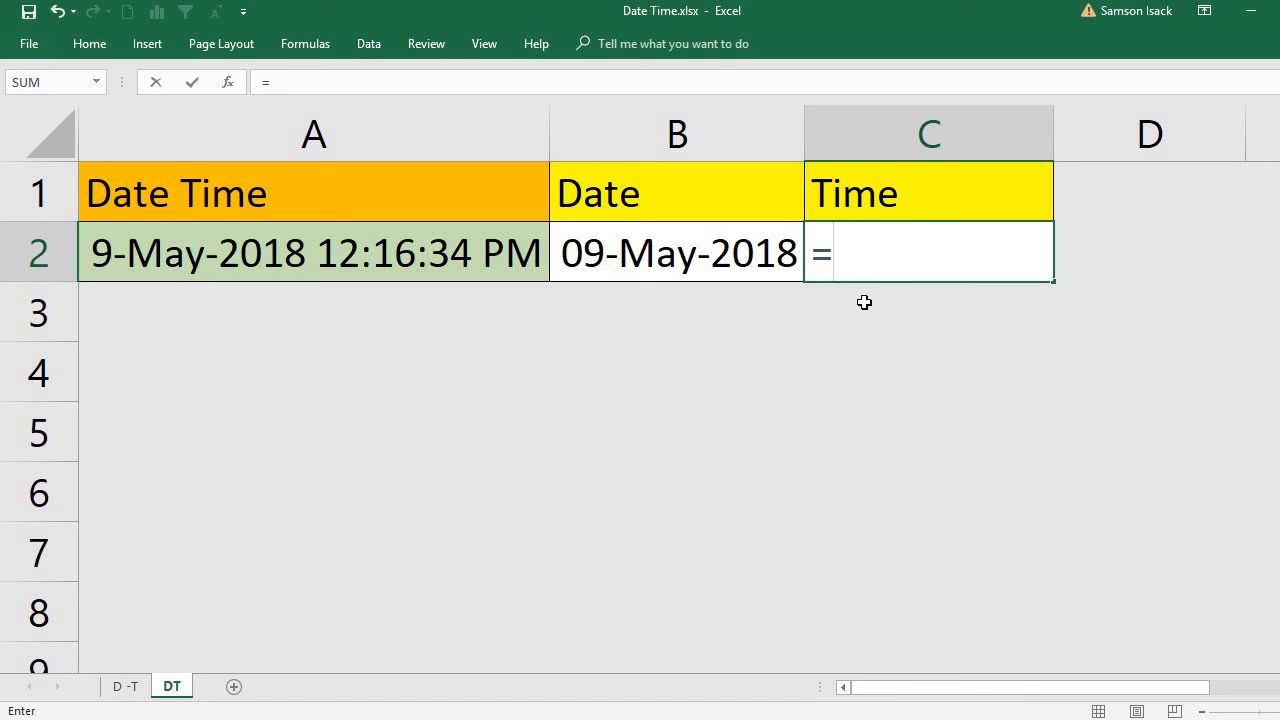
{"action": "left_click", "coordinate": [452, 255]}
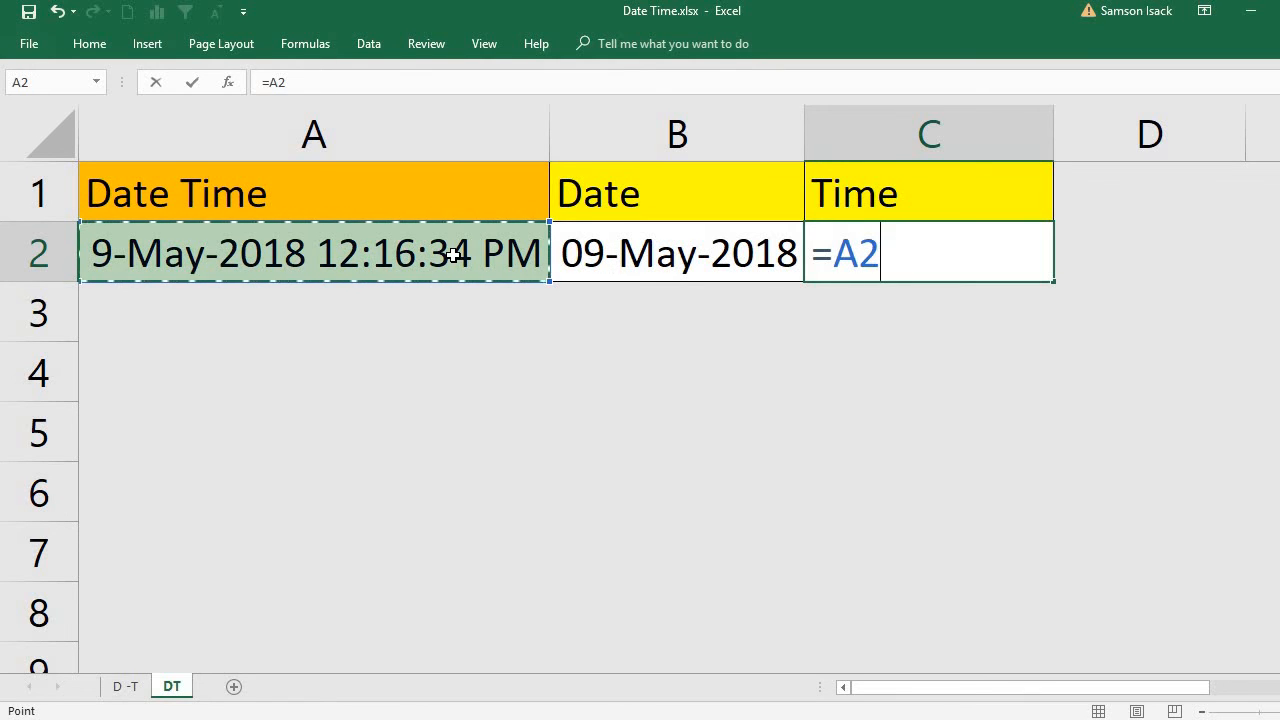
{"action": "type", "text": "-"}
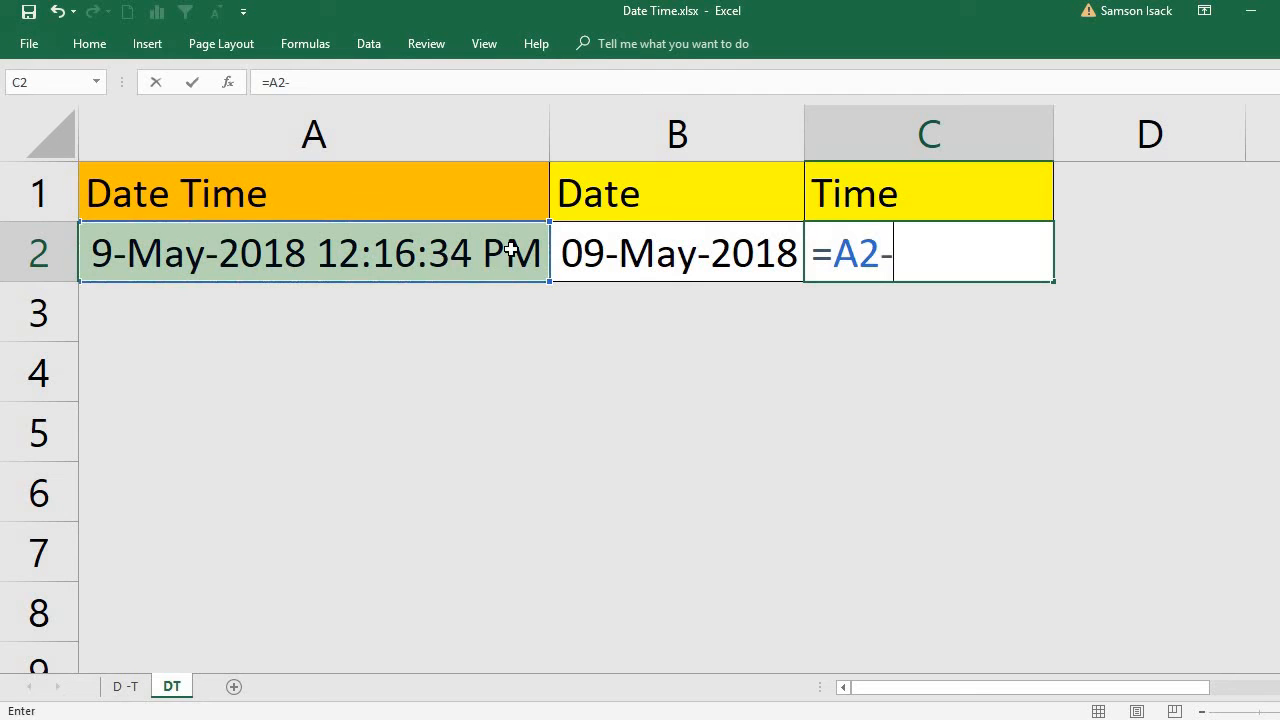
{"action": "type", "text": "TR"}
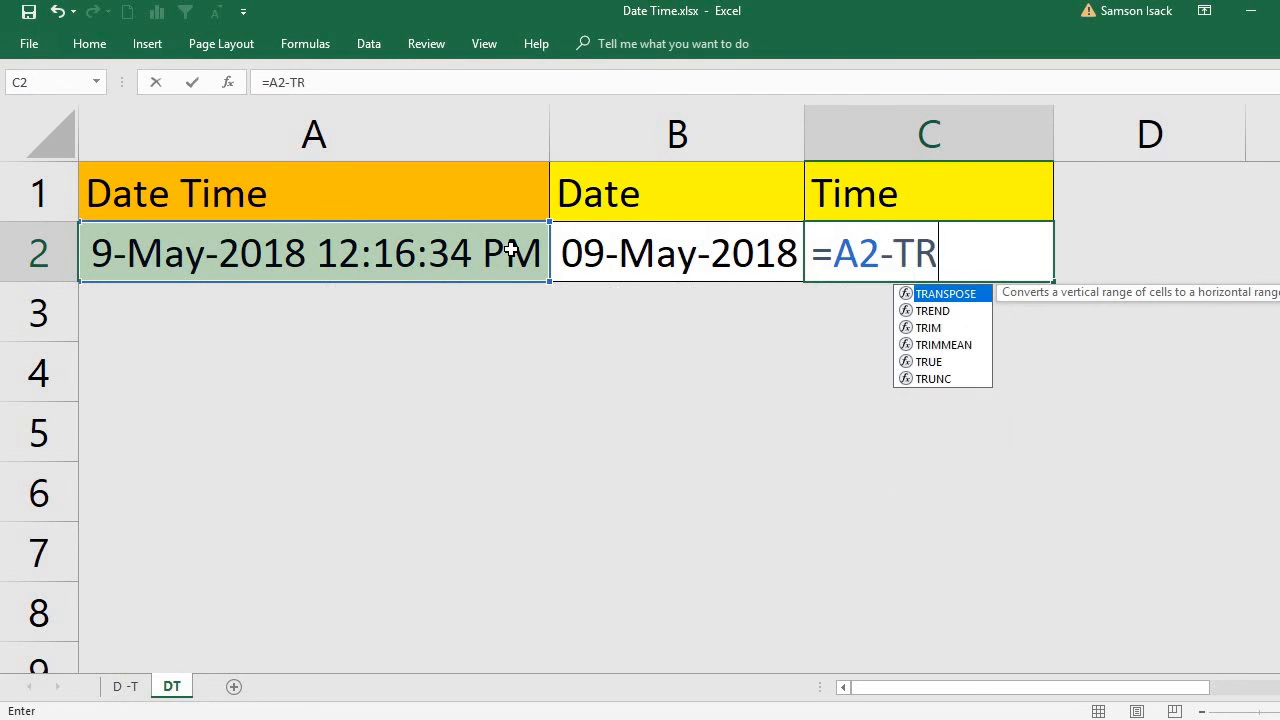
{"action": "type", "text": "UNC("}
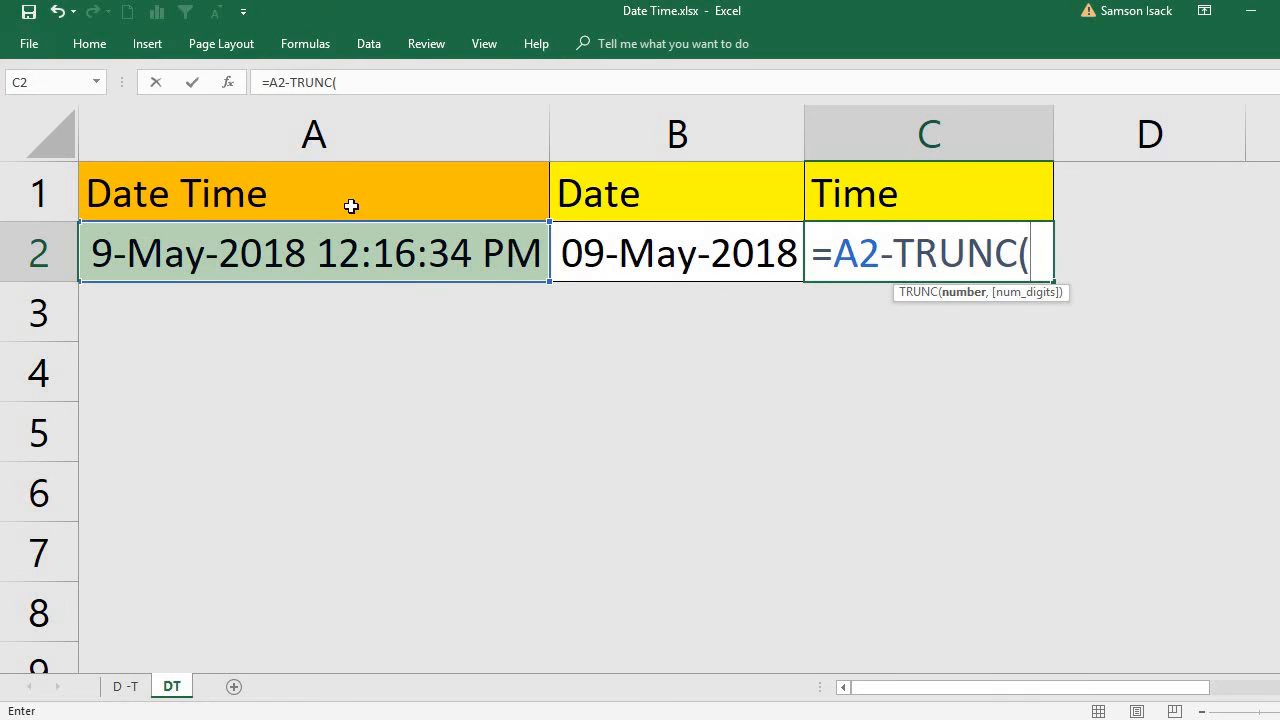
{"action": "left_click", "coordinate": [383, 253]}
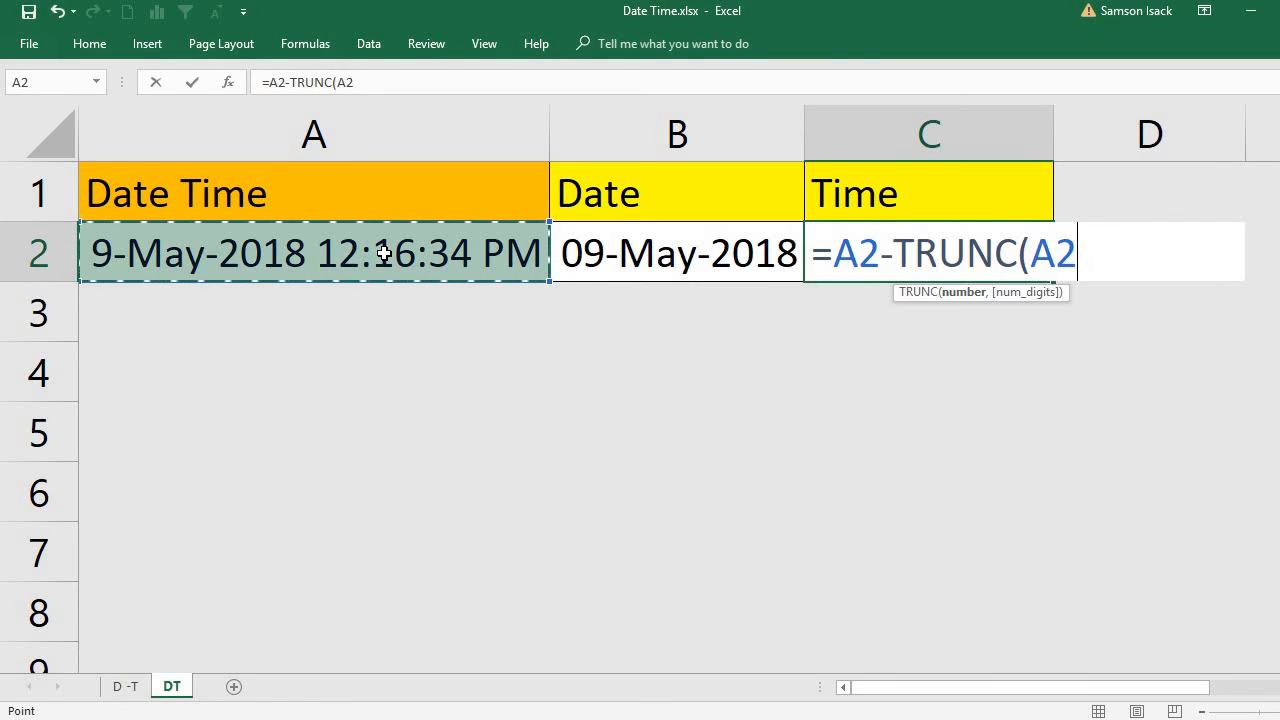
{"action": "type", "text": ")"}
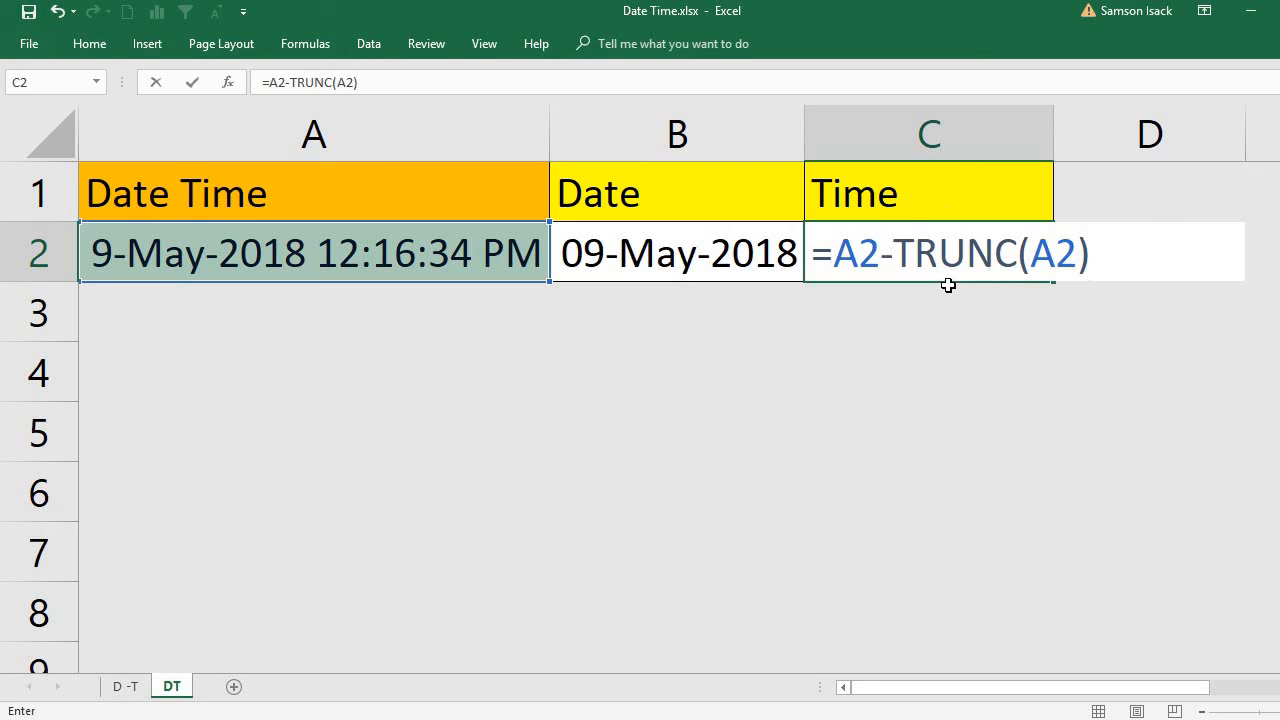
{"action": "key", "text": "Return"}
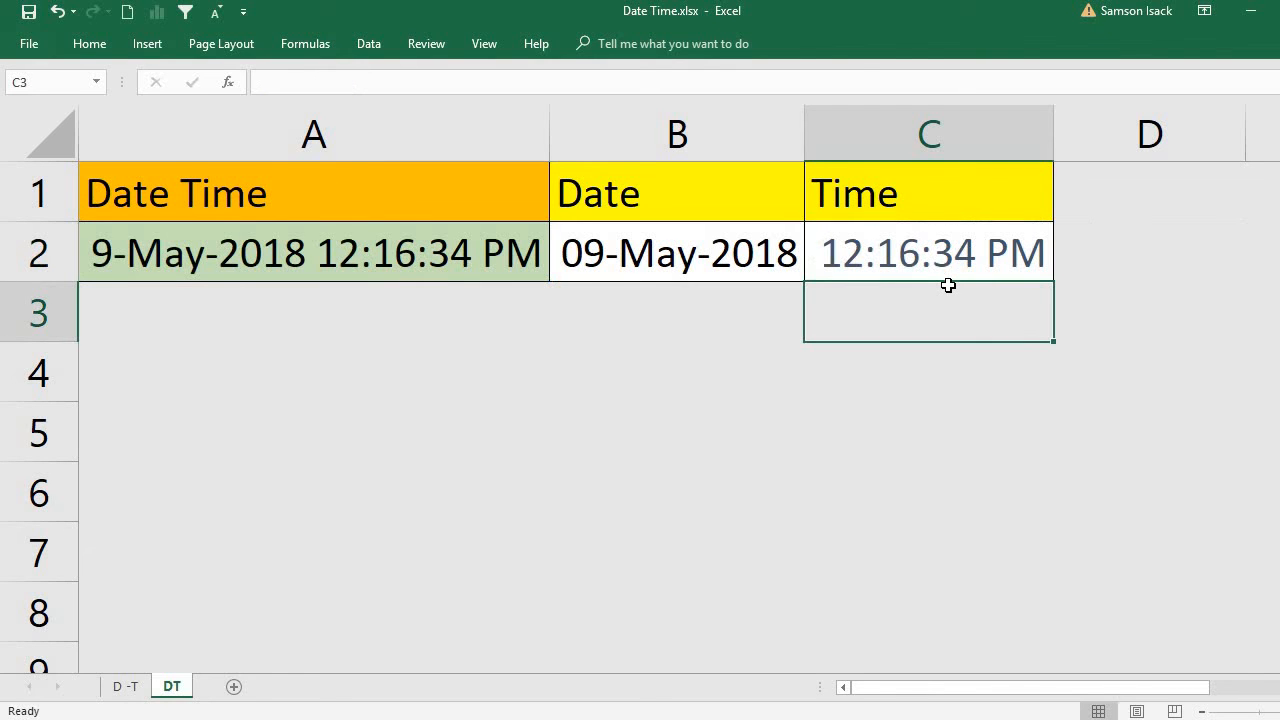
{"action": "left_click", "coordinate": [940, 248]}
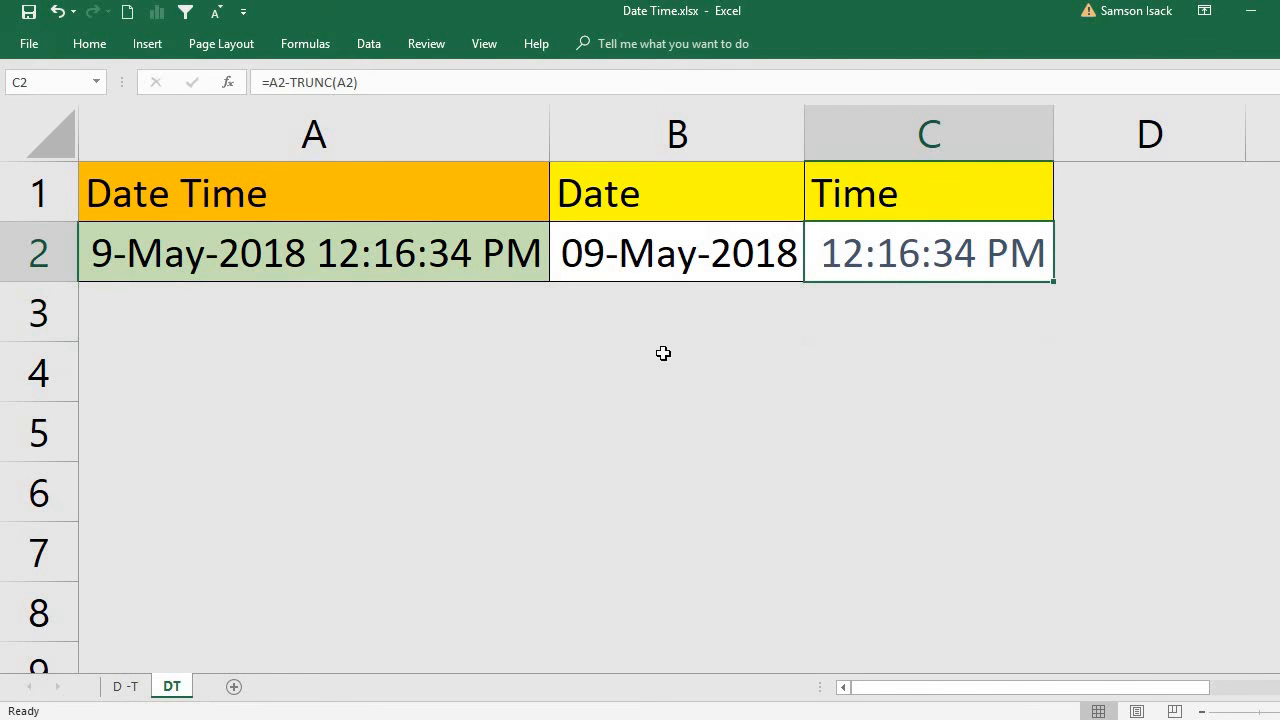
Format cells A2:C2 as Number with 2 decimal places to show their serial values.
{"action": "left_click", "coordinate": [476, 256]}
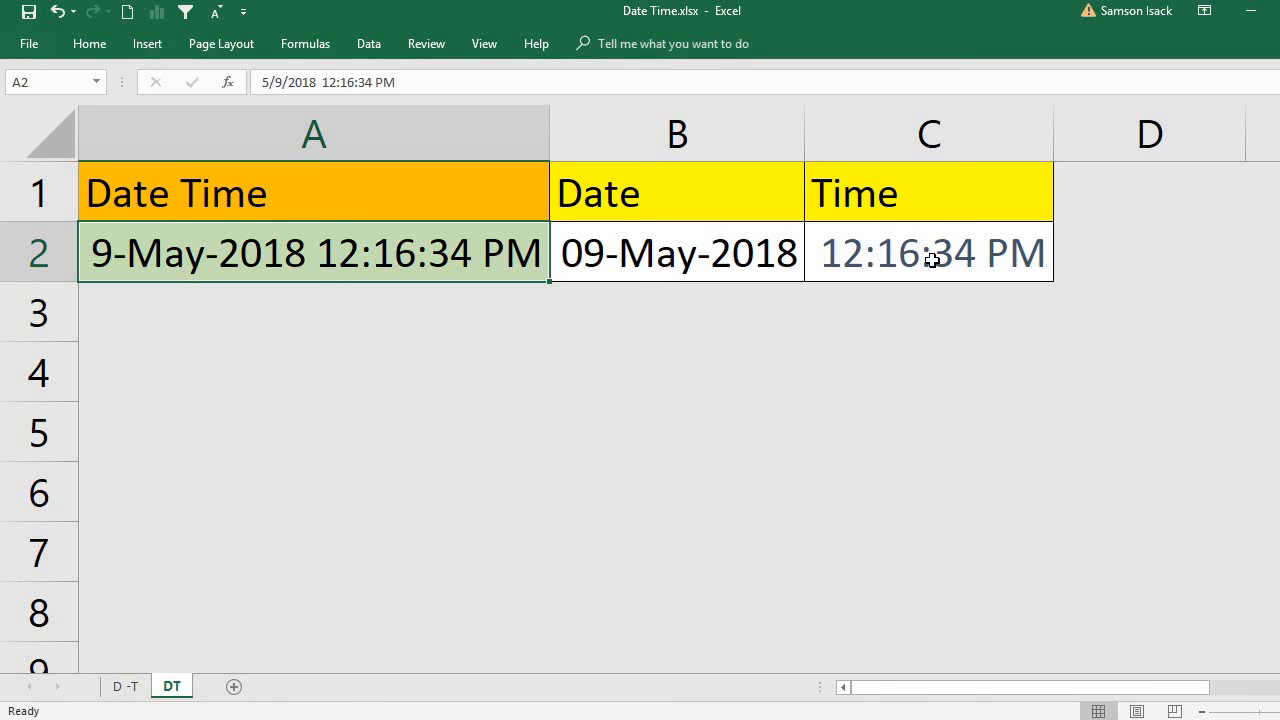
{"action": "left_click_drag", "start_coordinate": [931, 259], "coordinate": [426, 261]}
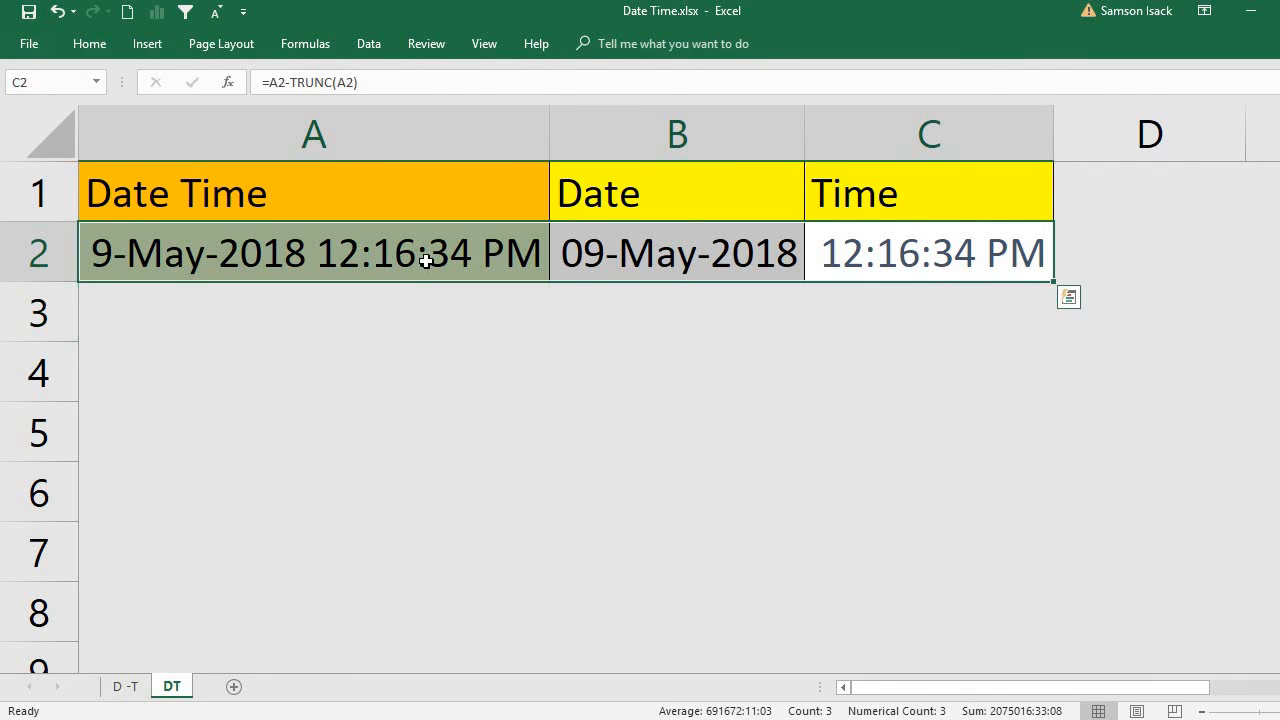
{"action": "right_click", "coordinate": [426, 261]}
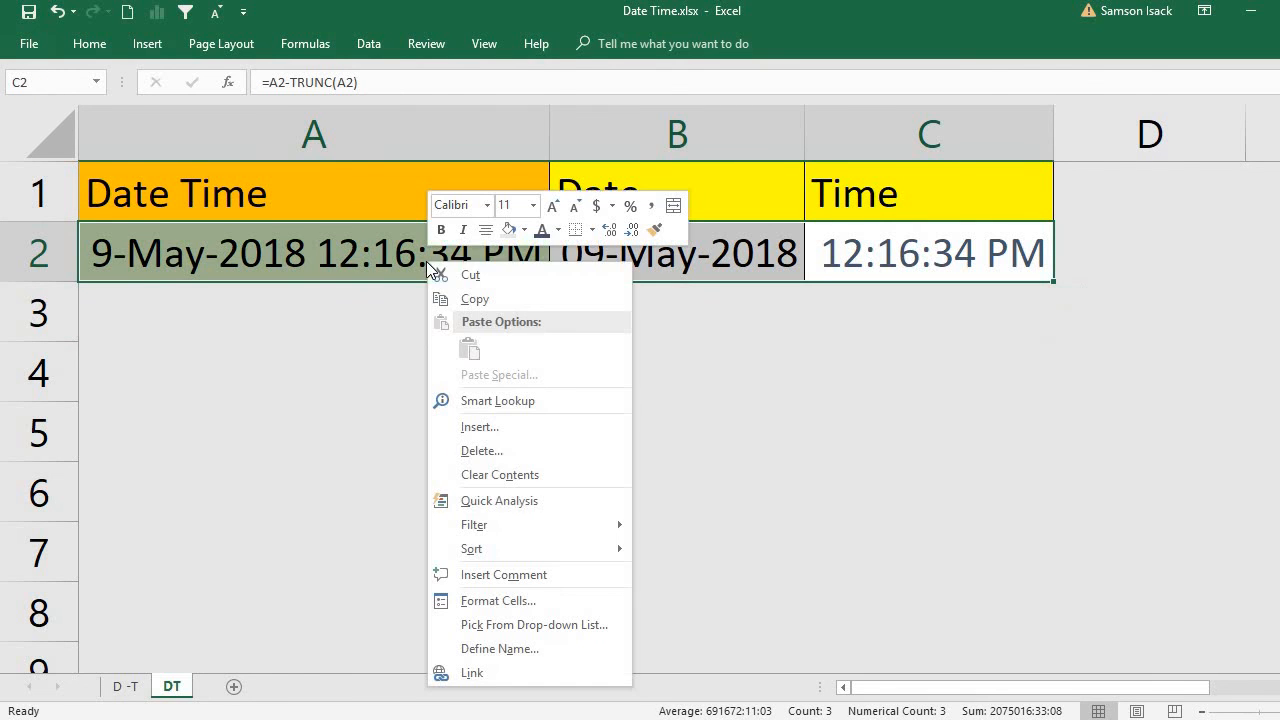
{"action": "left_click", "coordinate": [530, 601]}
{"action": "left_click", "coordinate": [360, 357]}
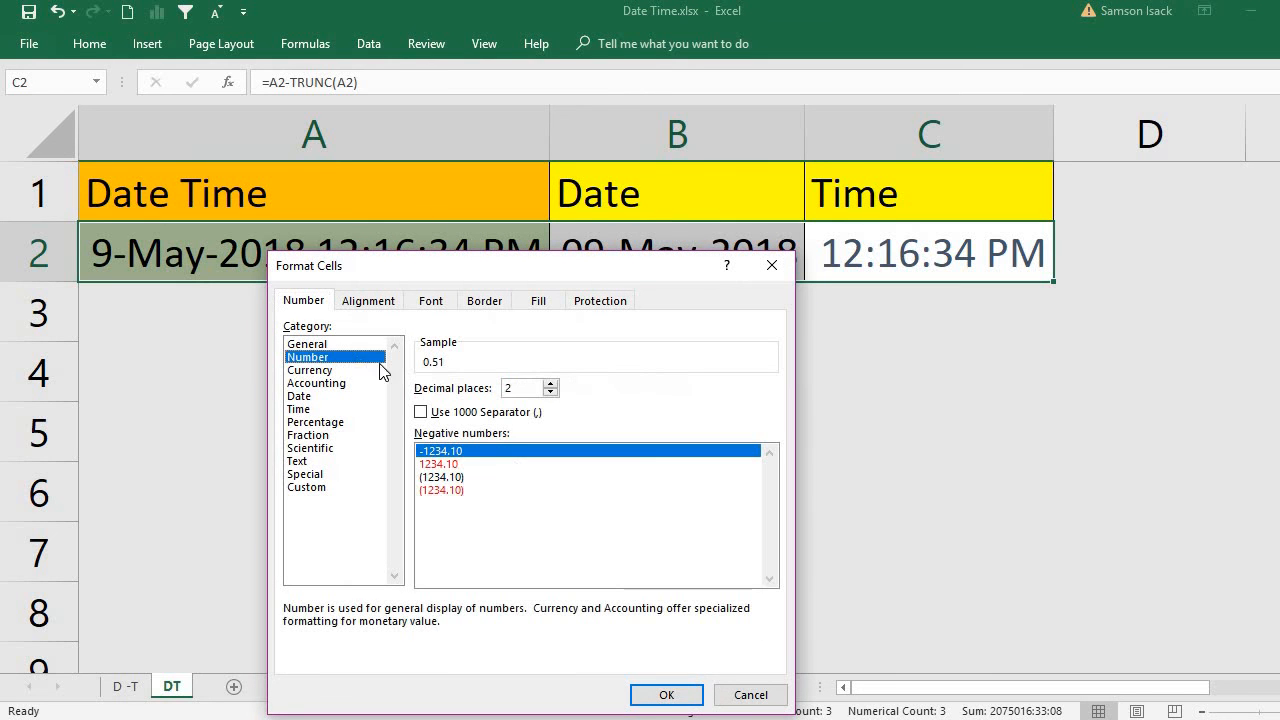
{"action": "left_click", "coordinate": [653, 698]}
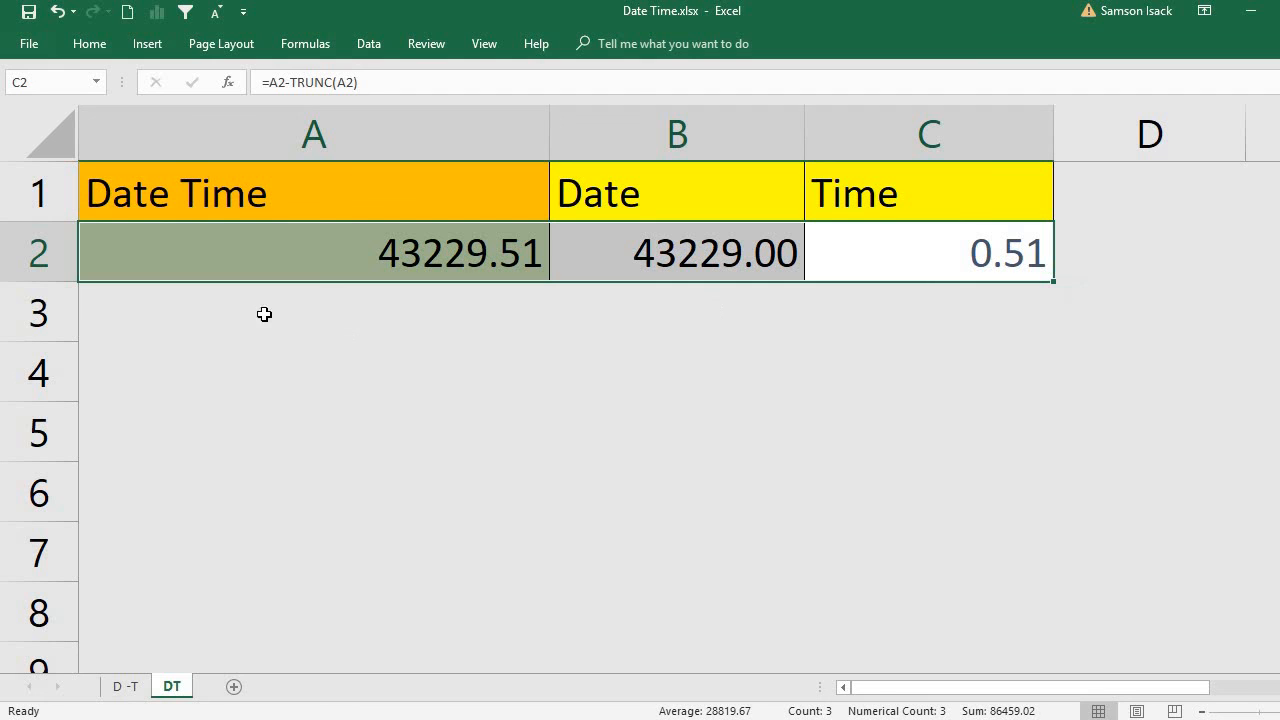
Undo the Number formatting of cells A2:C2.
{"action": "left_click", "coordinate": [56, 12]}
{"action": "left_click", "coordinate": [449, 480]}
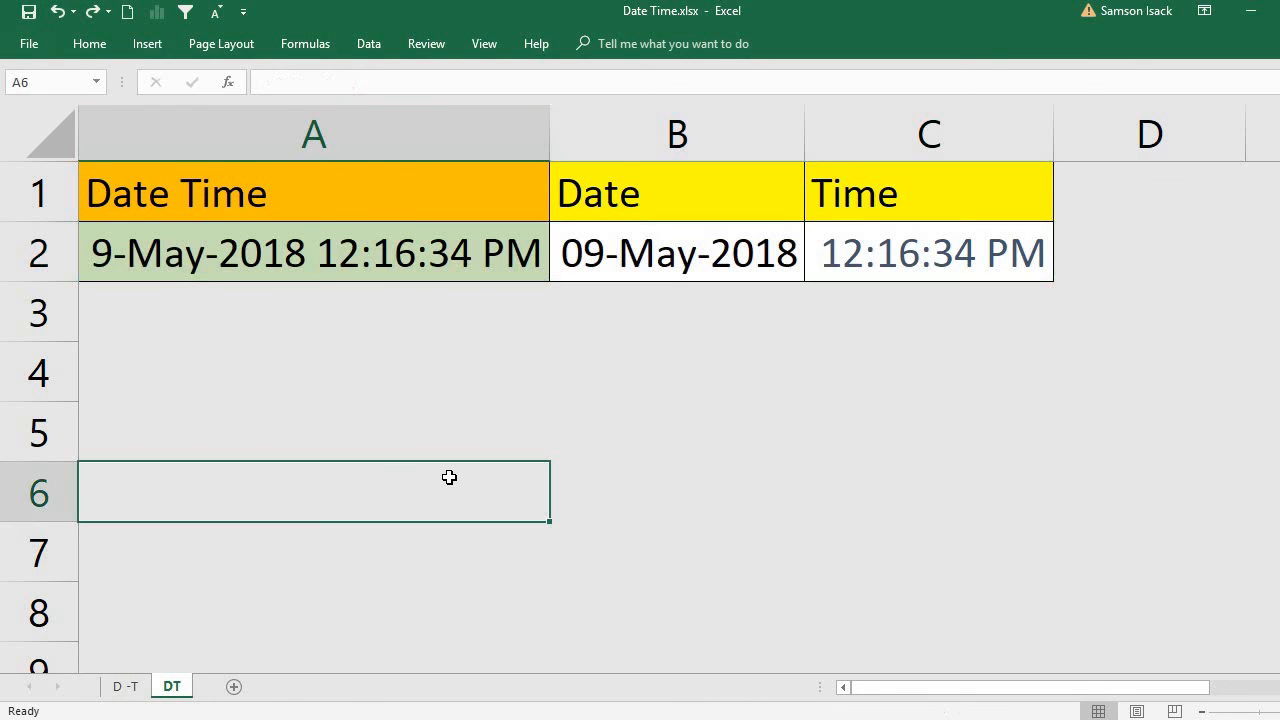
{"action": "left_click", "coordinate": [389, 306]}
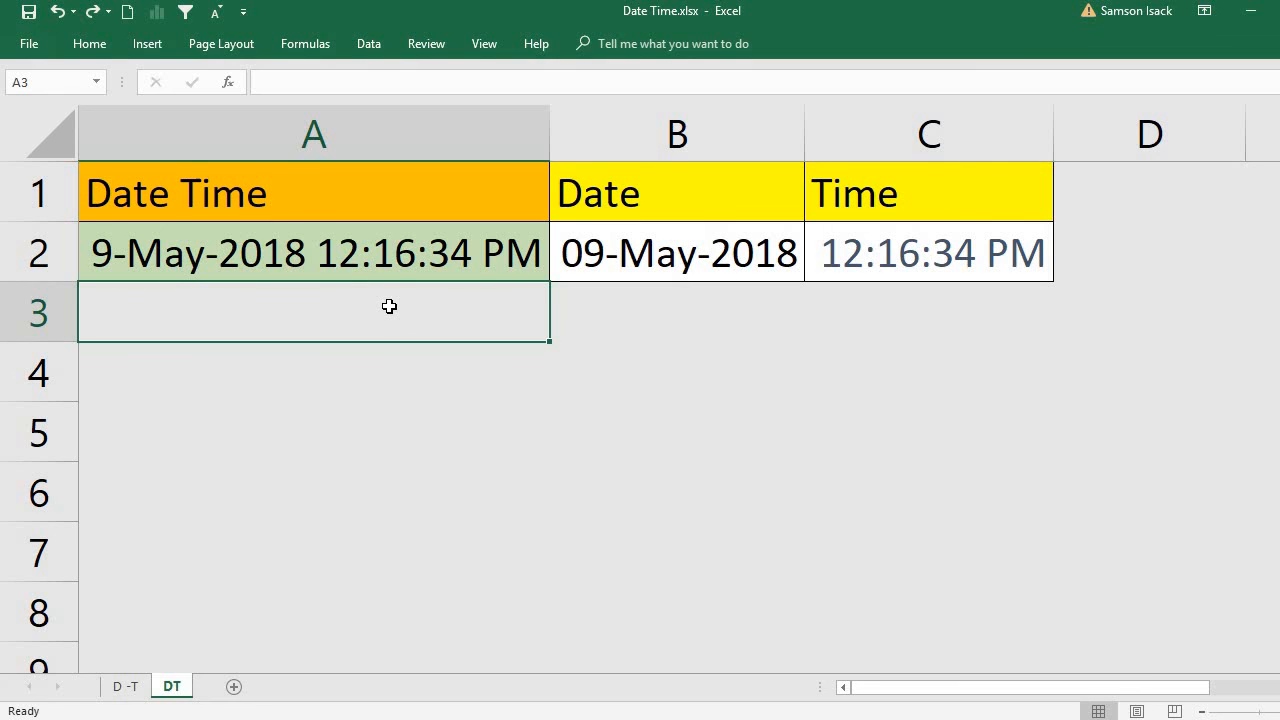